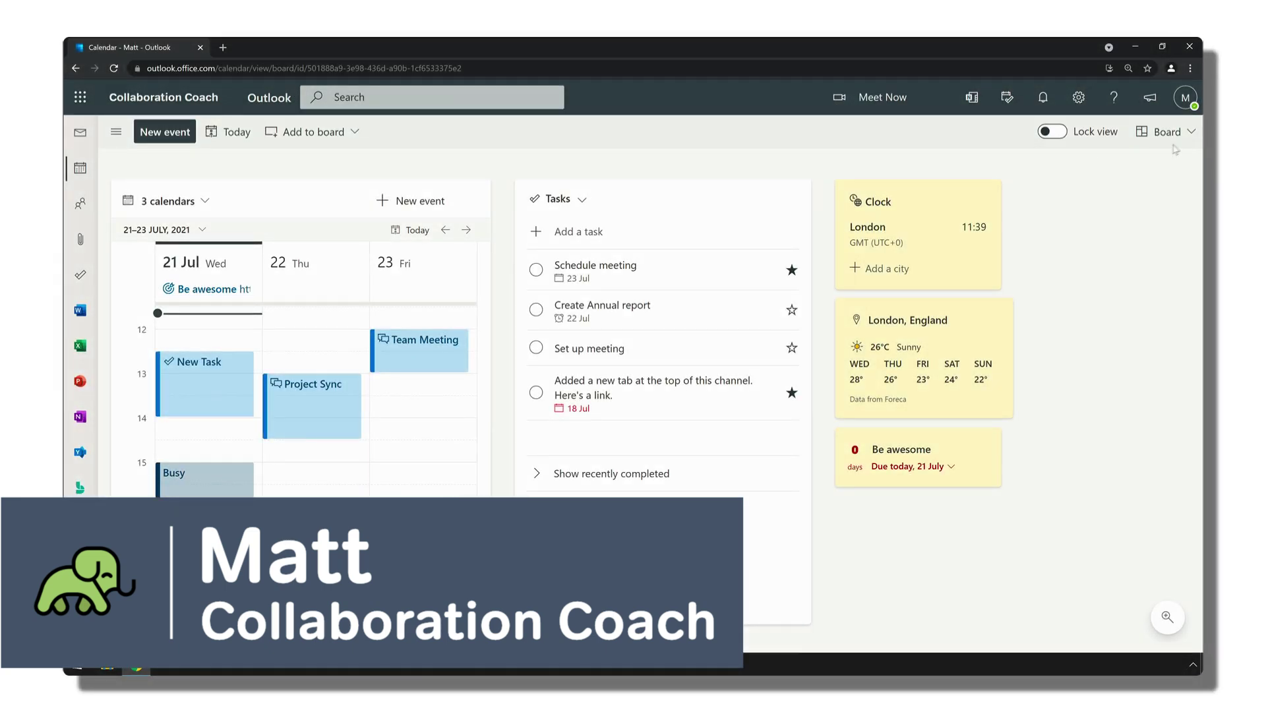
# Start creating a new calendar board from the available board views
pyautogui.click(1196, 131)
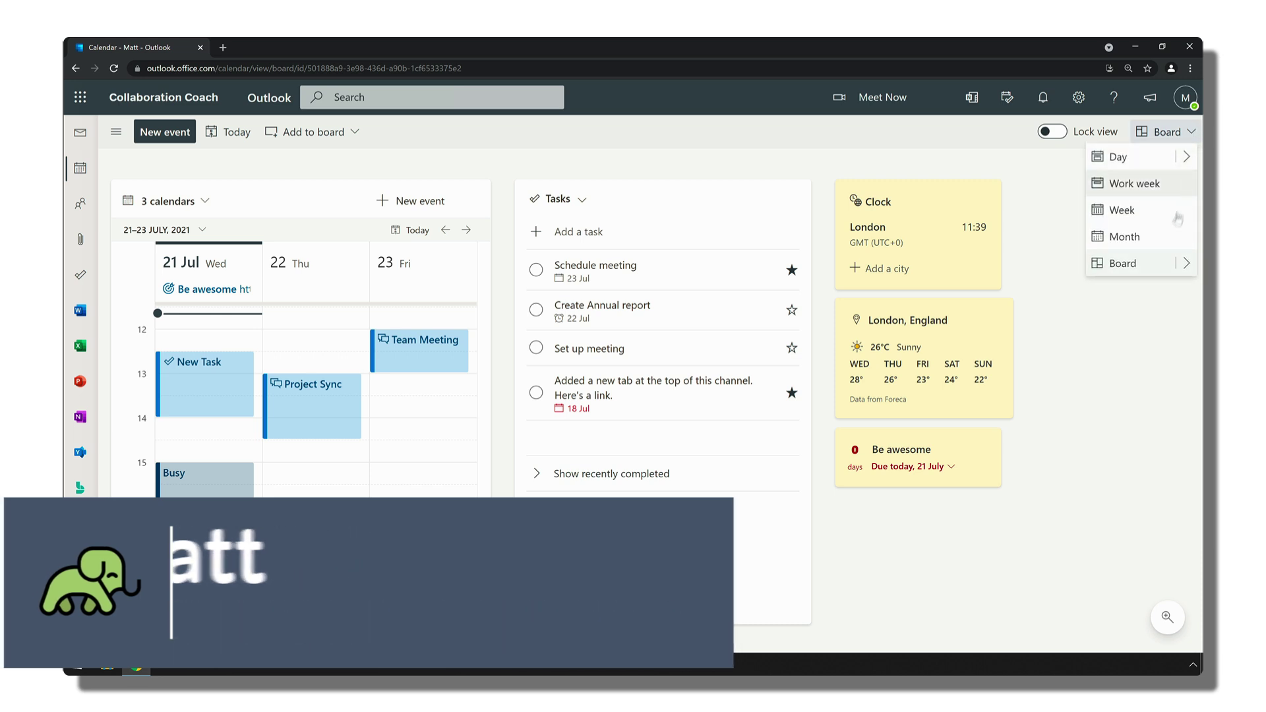
pyautogui.click(1186, 262)
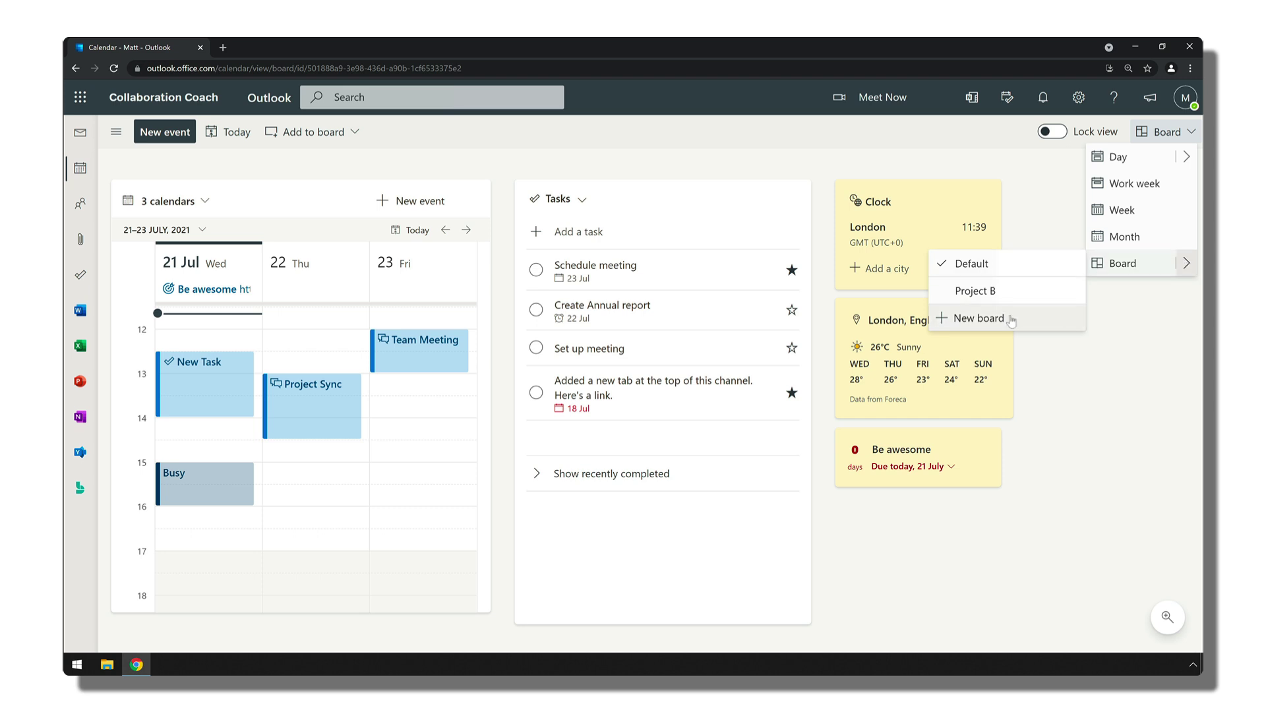
pyautogui.click(1039, 320)
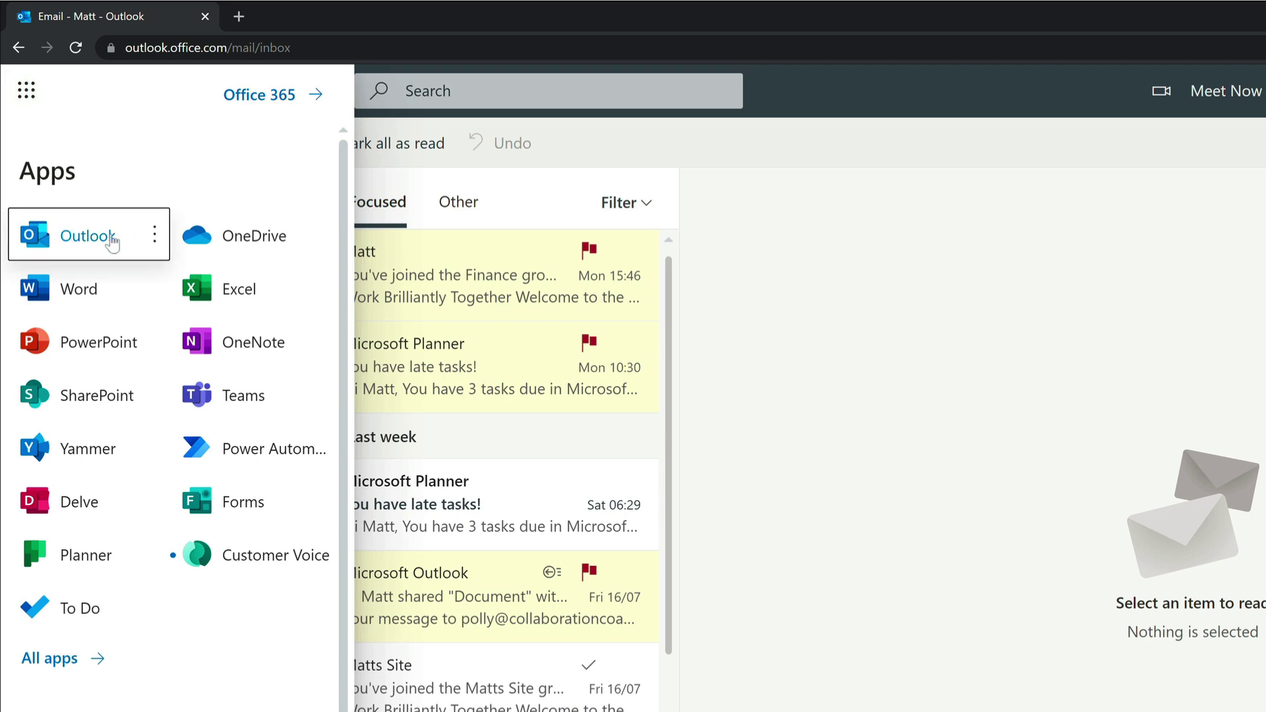
# Open the Outlook calendar and switch it from the work week layout to the Board view
pyautogui.click(824, 201)
pyautogui.click(24, 192)
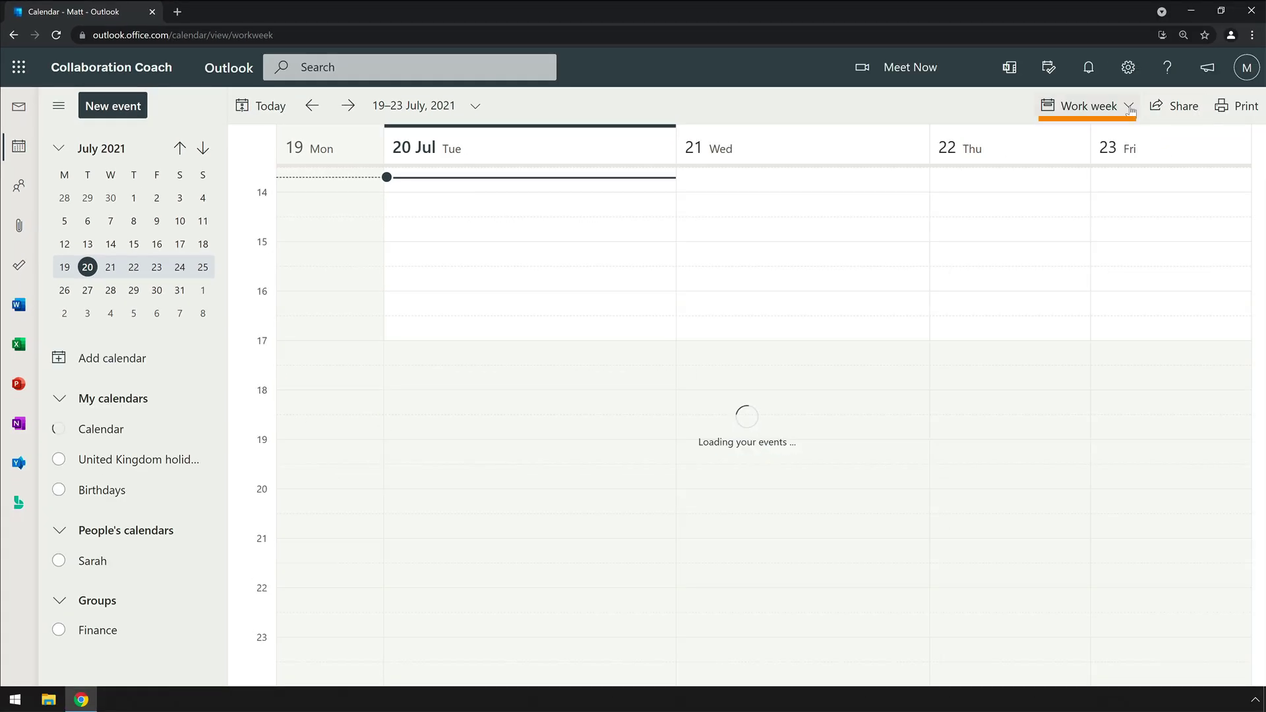
pyautogui.click(1131, 110)
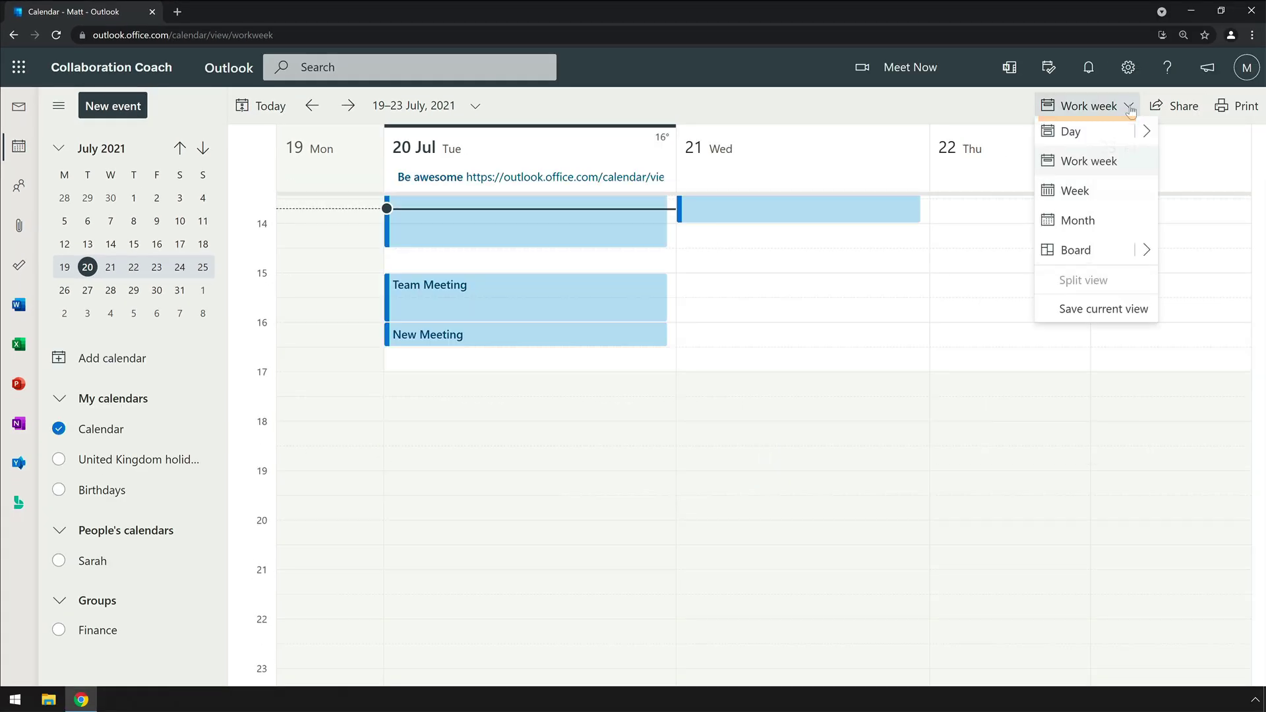
pyautogui.click(1064, 254)
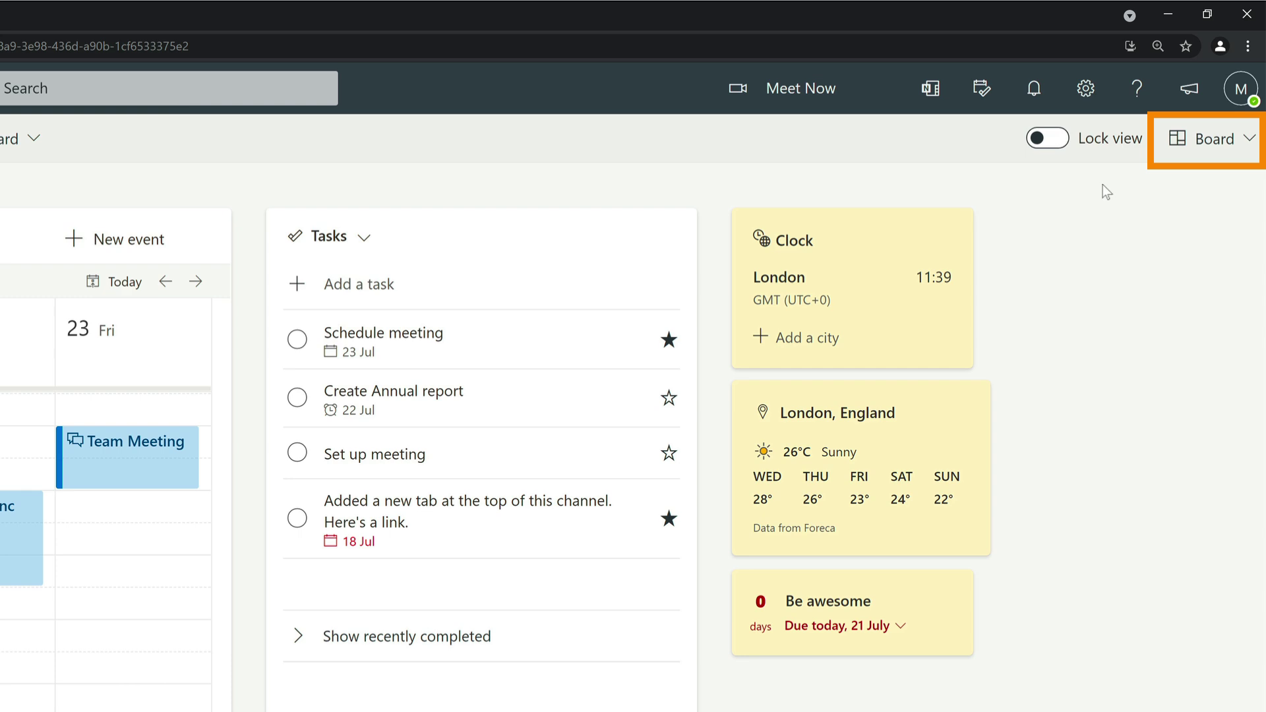
# Create a new calendar board named Project C
pyautogui.click(1251, 137)
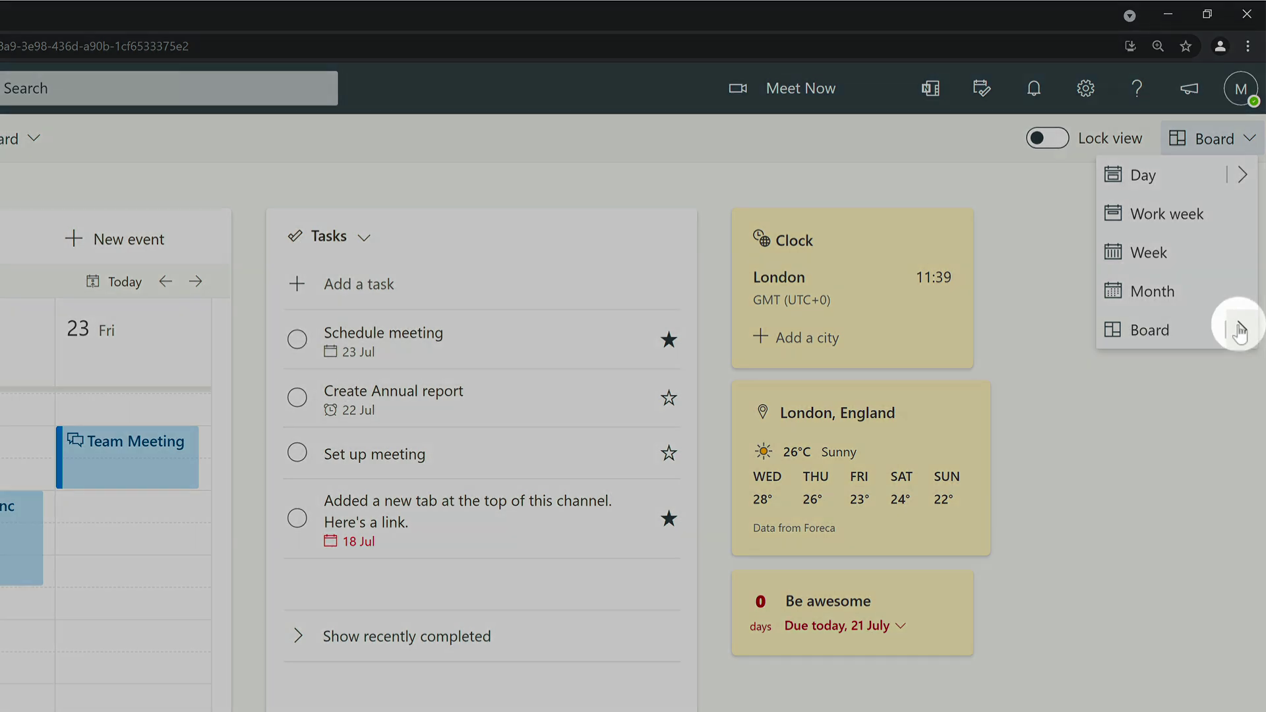
pyautogui.click(1242, 329)
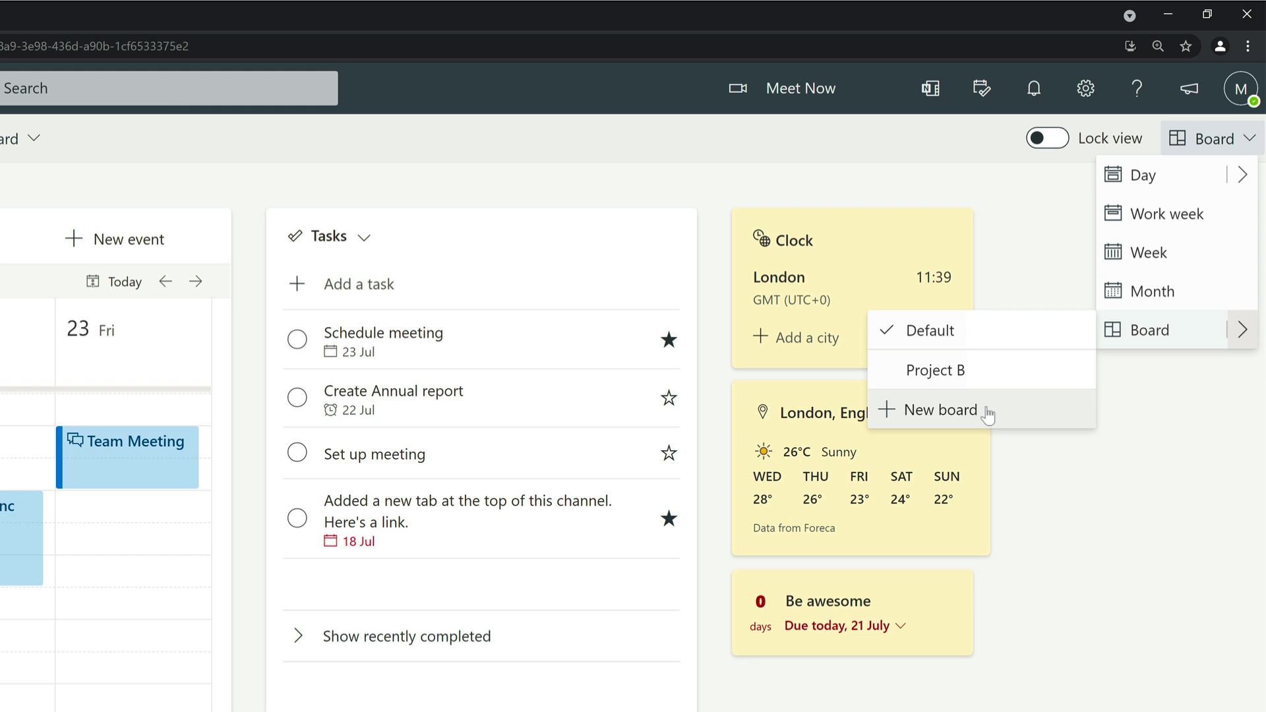
pyautogui.click(1029, 414)
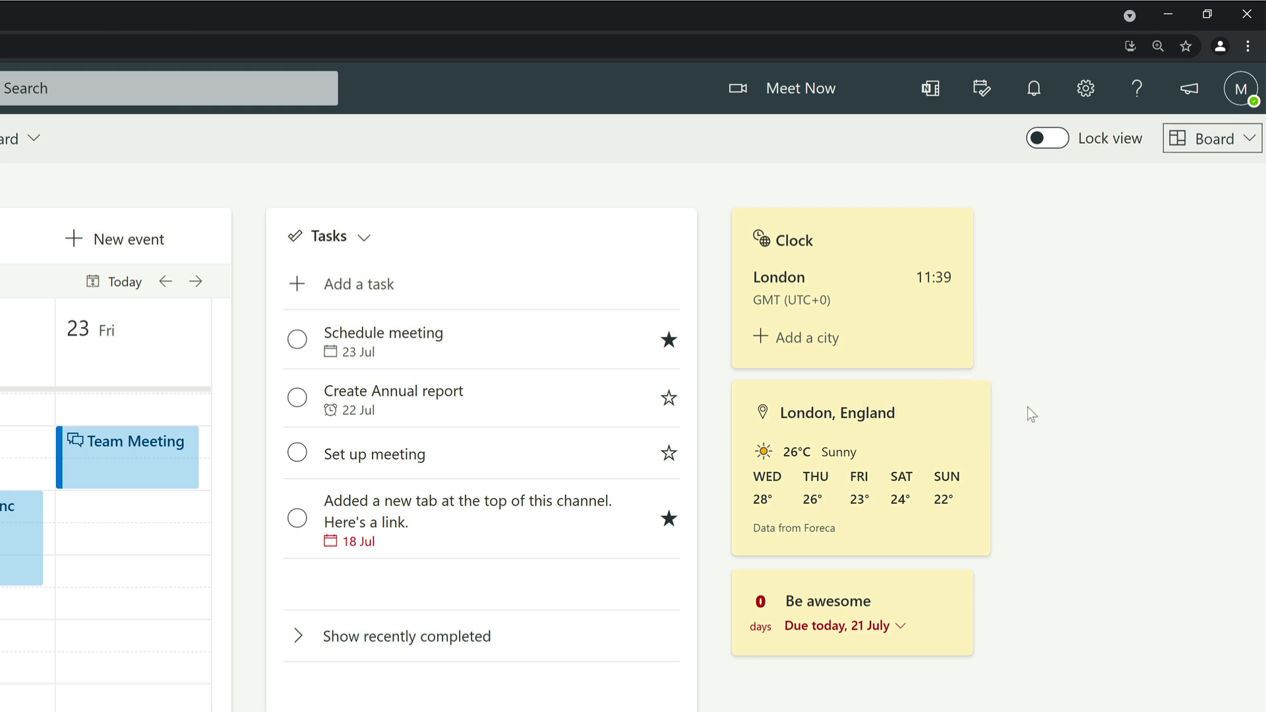
pyautogui.write('Project C')
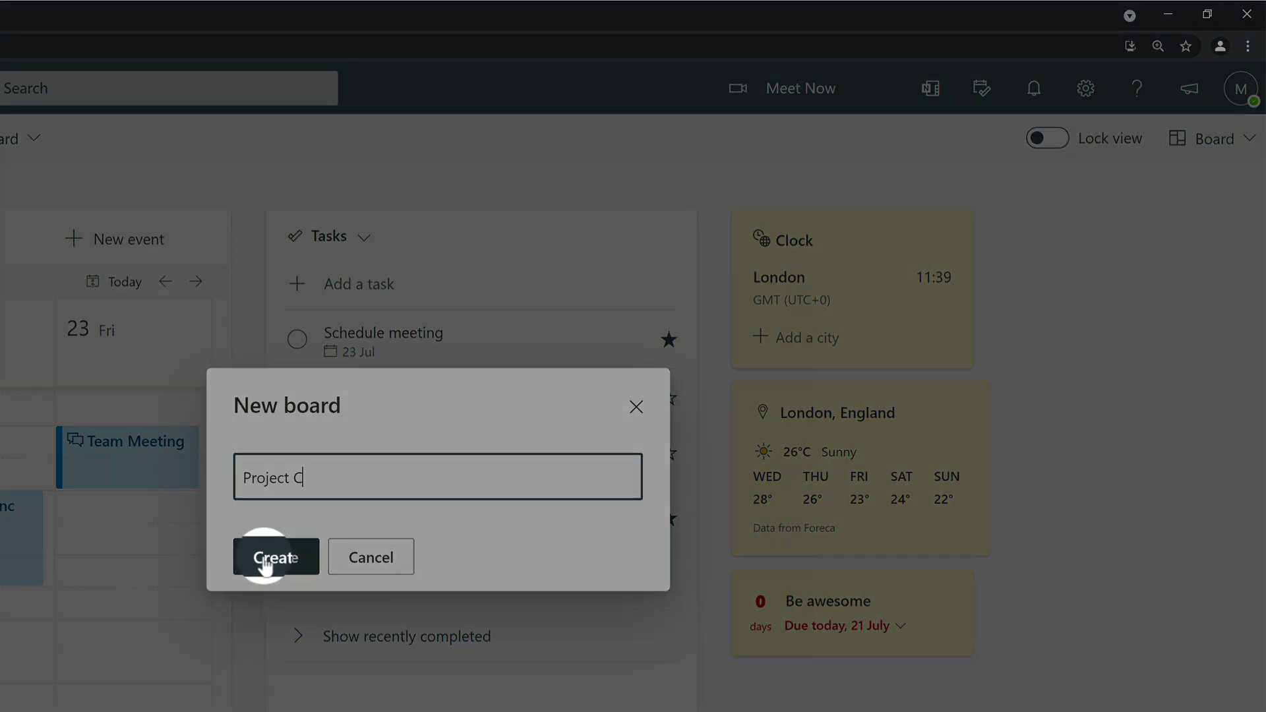
pyautogui.click(287, 559)
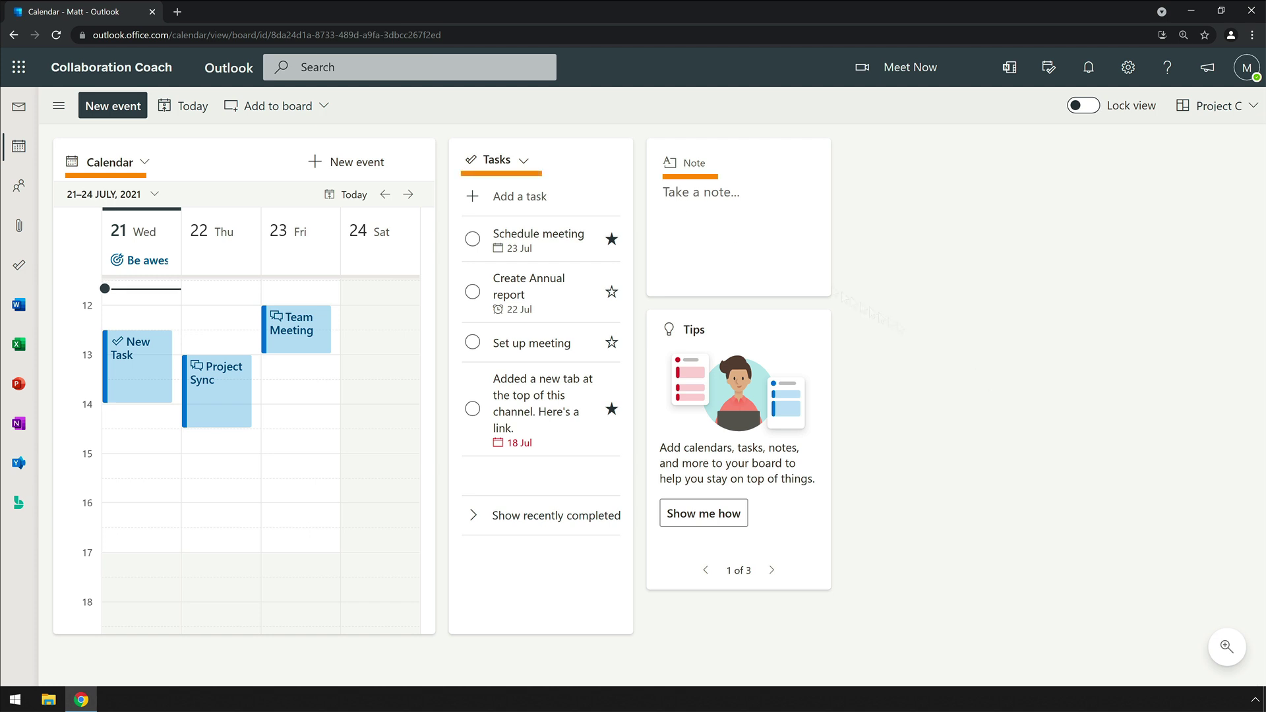
# Show the full list of item types that can be added to the Project C board
pyautogui.click(280, 104)
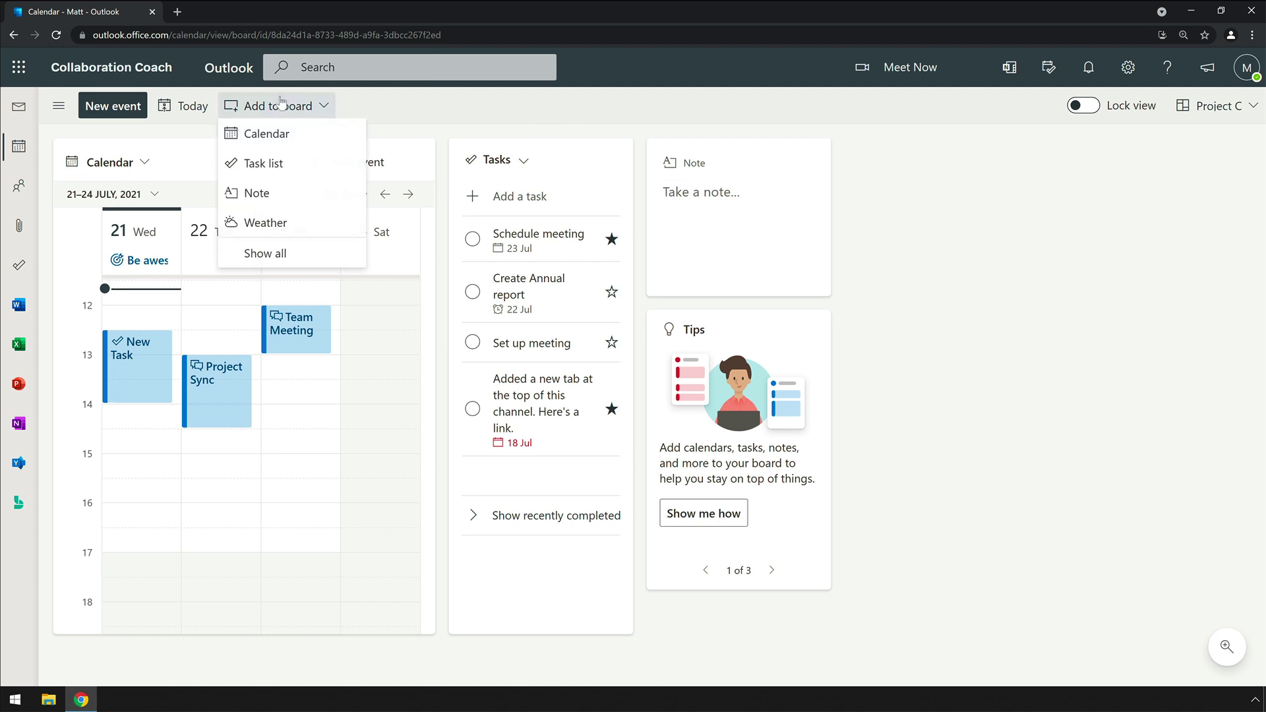
pyautogui.click(302, 252)
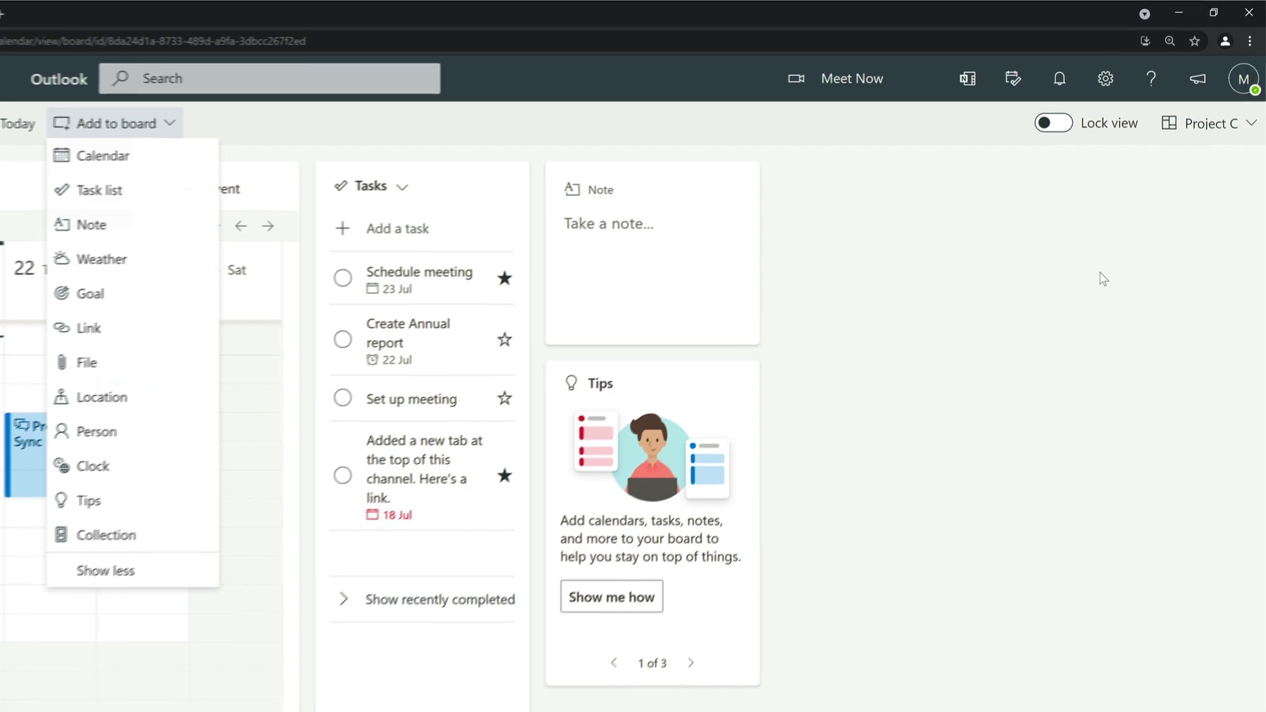
pyautogui.click(1161, 198)
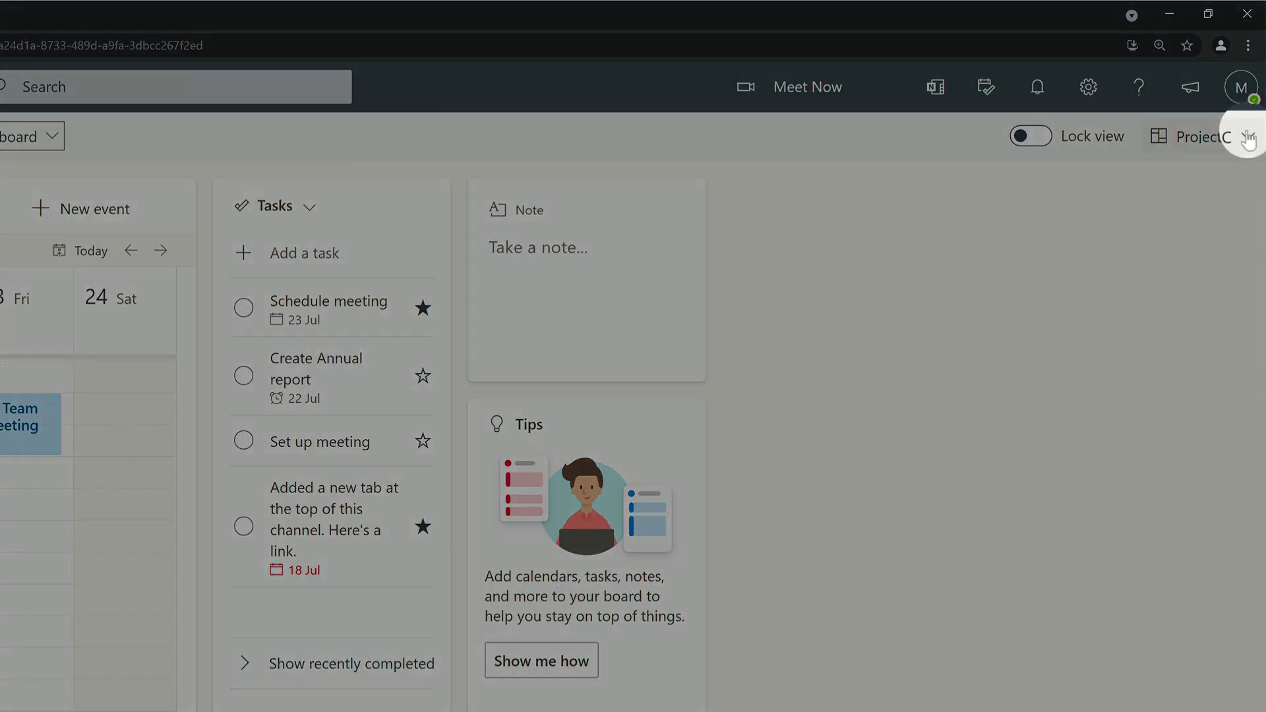
# Switch from the Project C board to the Default board
pyautogui.click(1249, 137)
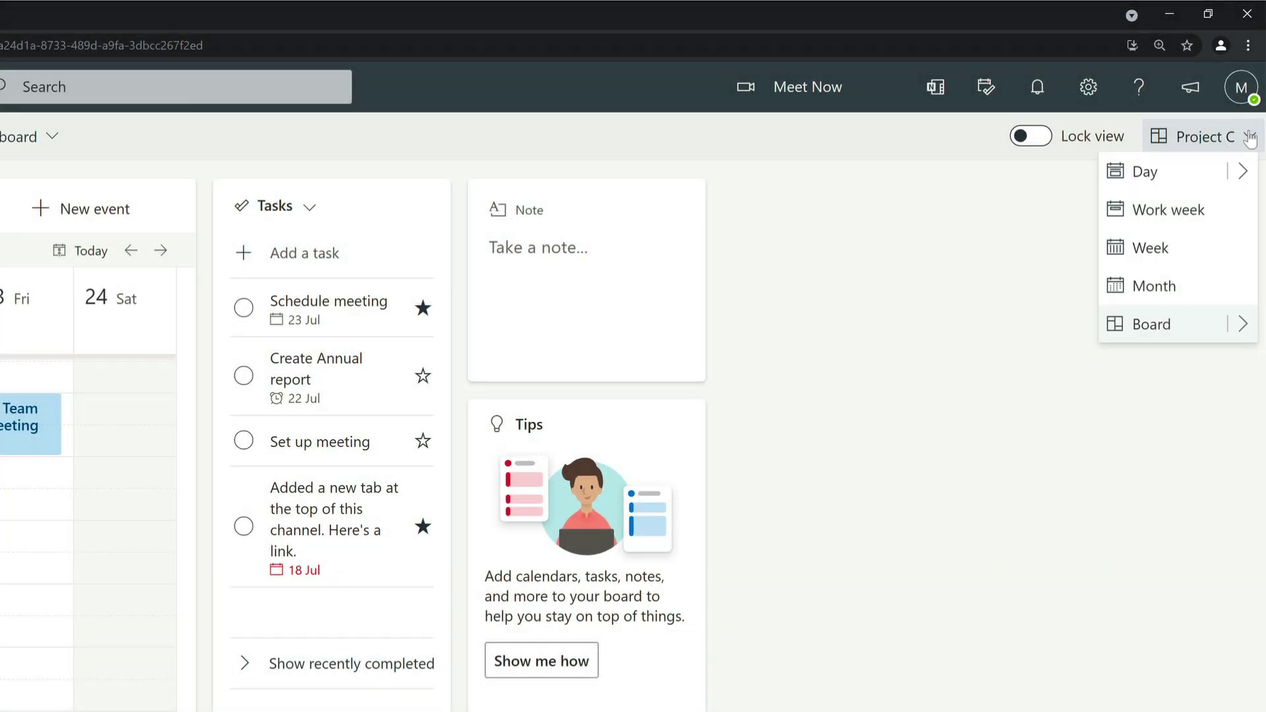
pyautogui.click(1242, 325)
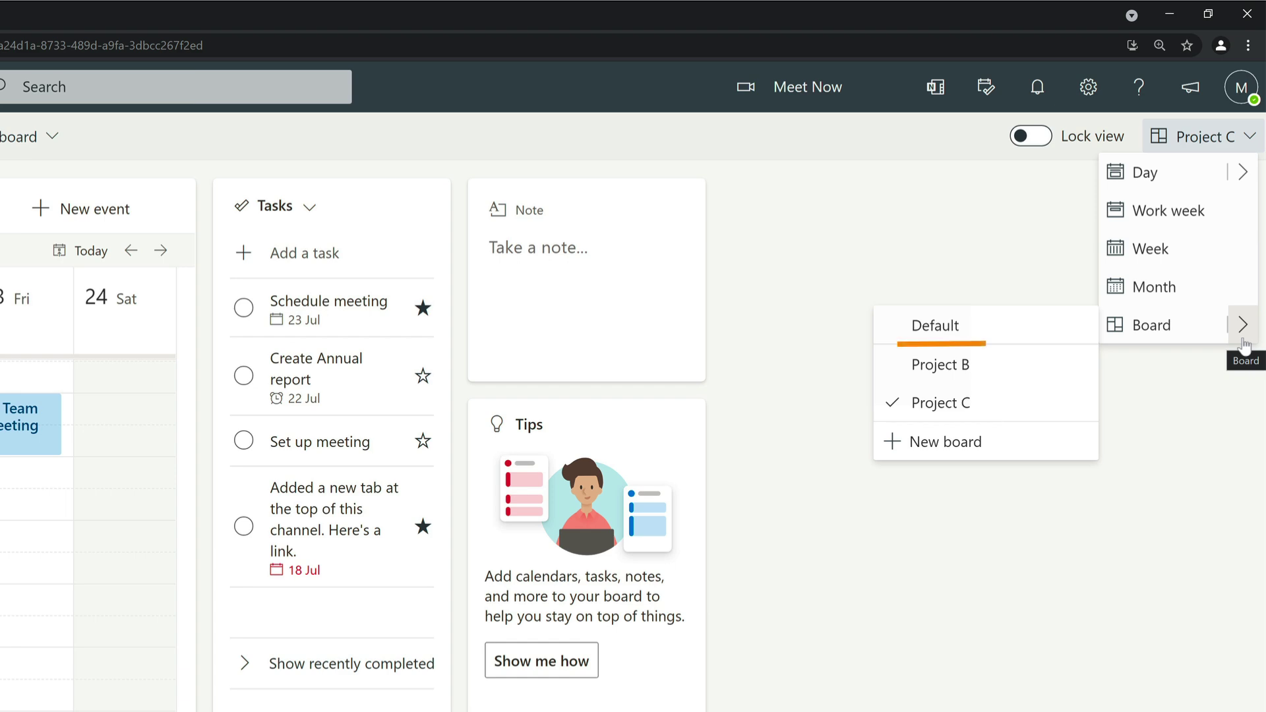
pyautogui.click(1008, 330)
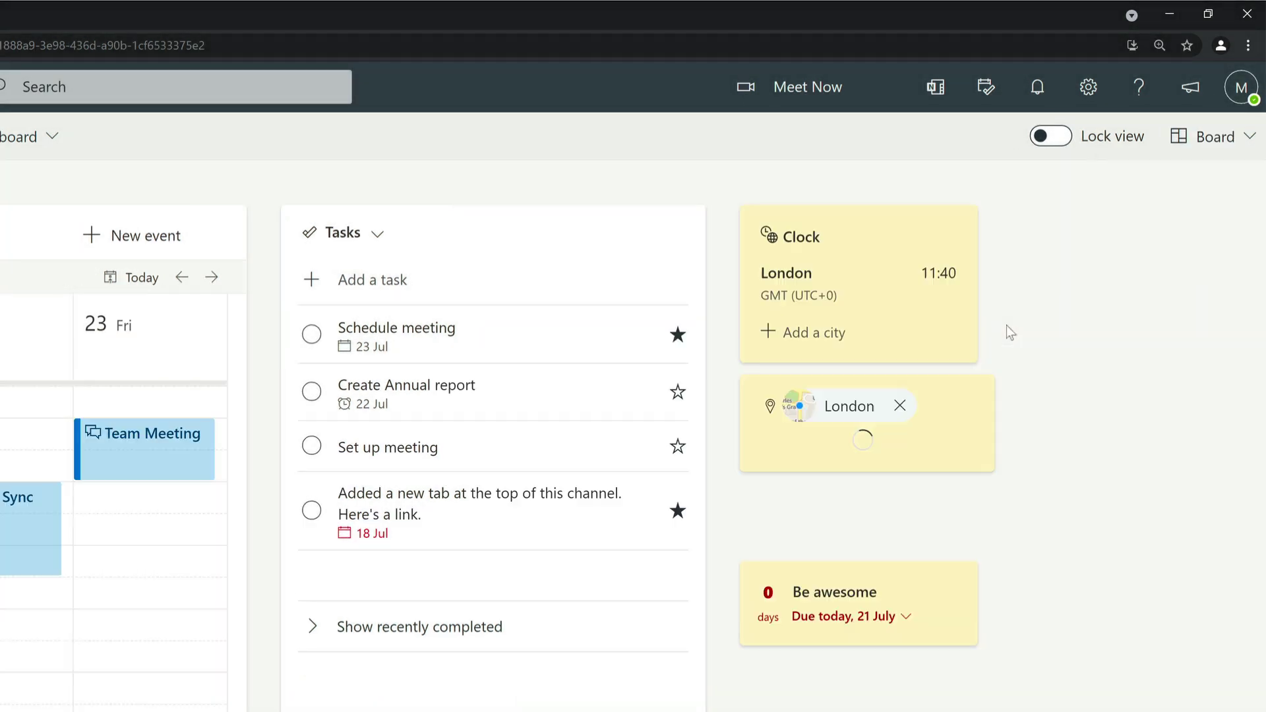
# Display the list of boards available for switching
pyautogui.click(1249, 141)
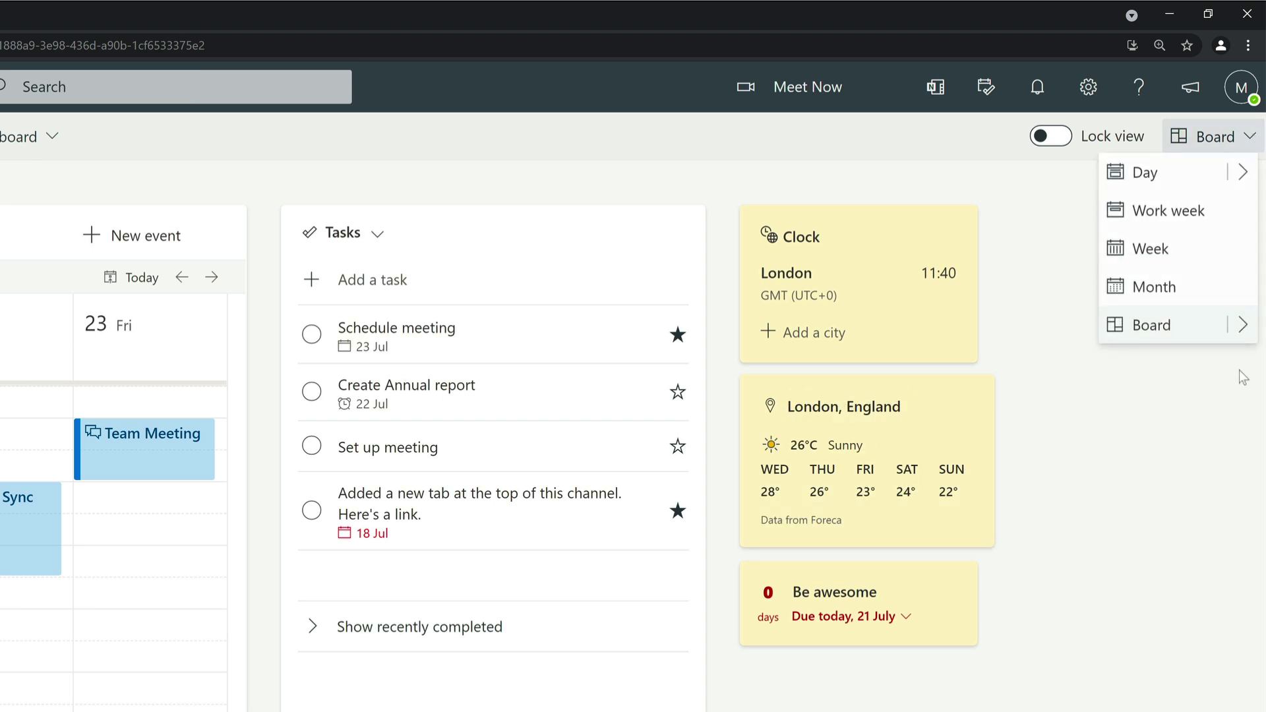
pyautogui.click(1242, 324)
pyautogui.moveTo(1041, 364)
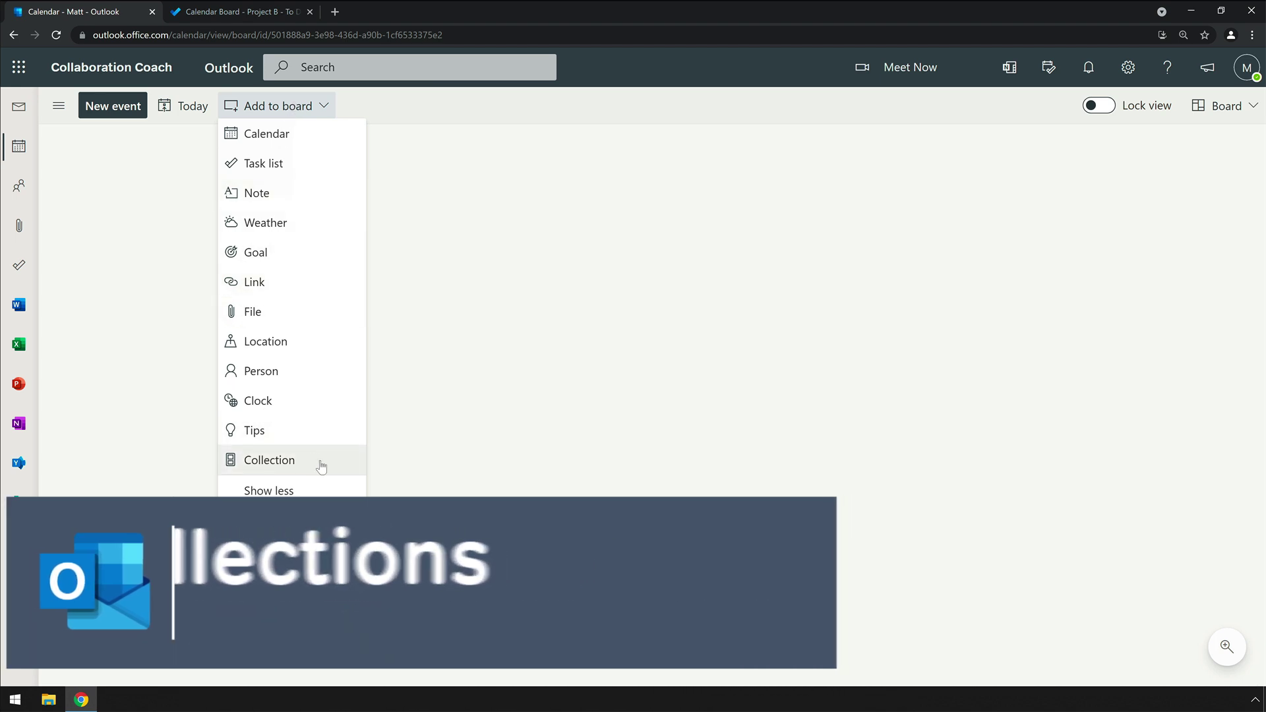
# Add a collection named Matts Collection to the board and move it away from the canvas corner
pyautogui.click(342, 461)
pyautogui.click(192, 151)
pyautogui.write('Matts Collection')
pyautogui.press('Return')
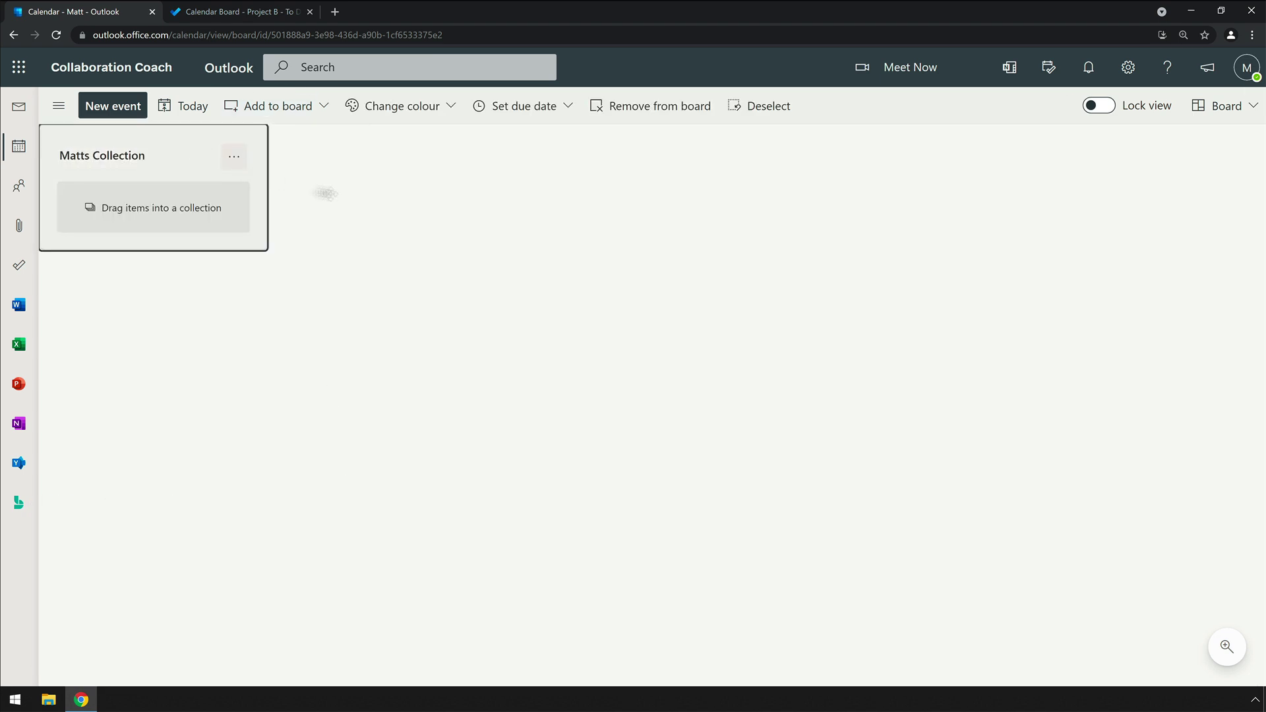
pyautogui.moveTo(308, 190); pyautogui.dragTo(402, 206)
# Add a goal to the board and place it inside Matts Collection
pyautogui.click(294, 105)
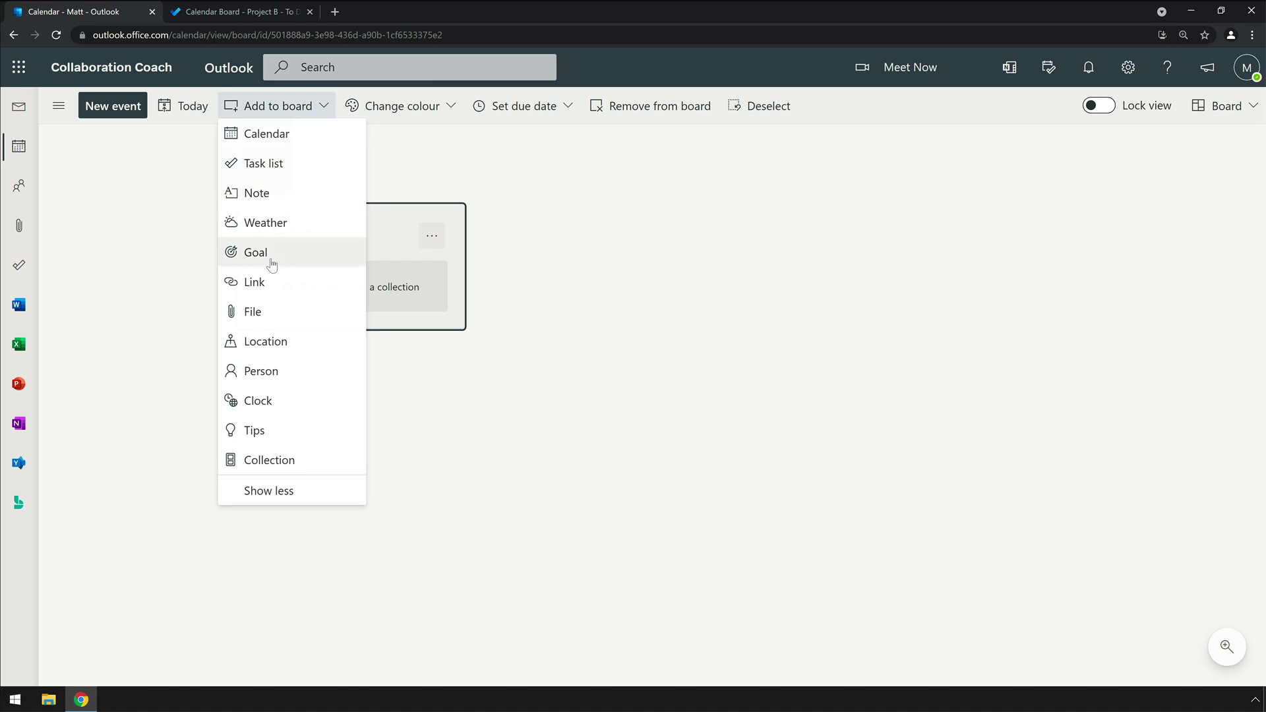
pyautogui.click(272, 262)
pyautogui.moveTo(482, 228); pyautogui.dragTo(317, 280)
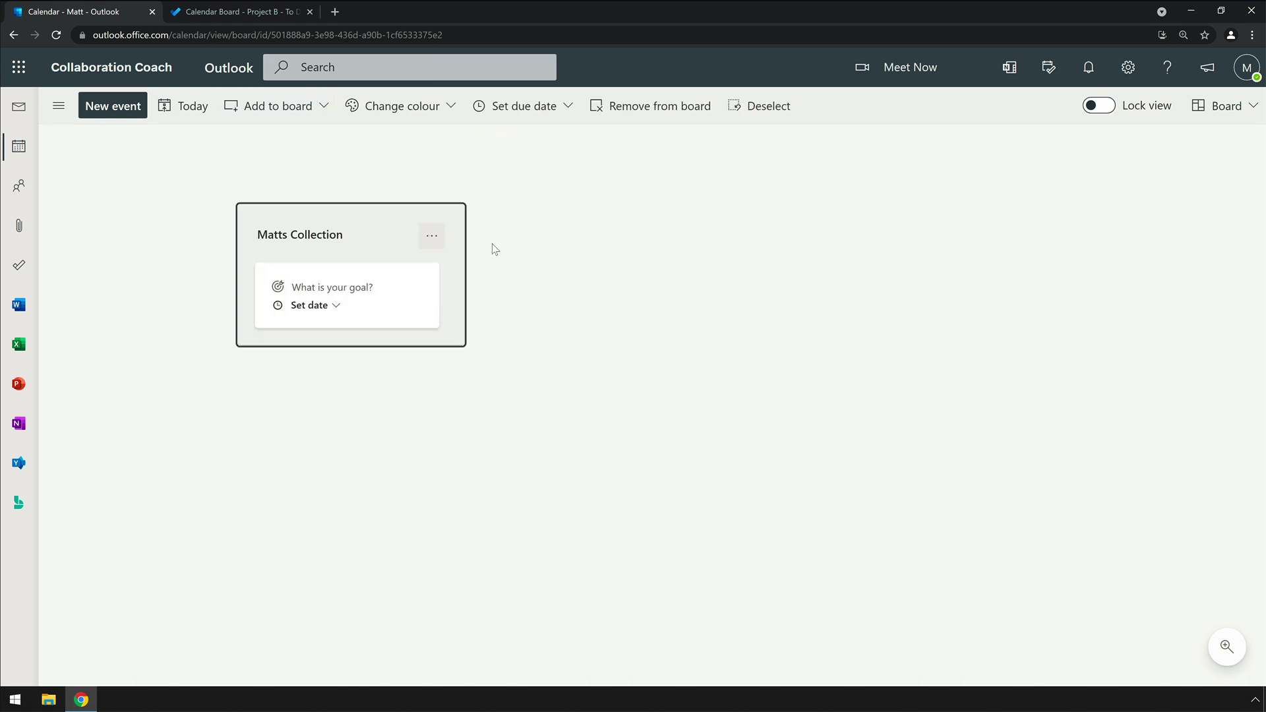
# Change the colour of Matts Collection to green and reposition the collection on the board
pyautogui.click(432, 235)
pyautogui.moveTo(492, 262)
pyautogui.click(627, 298)
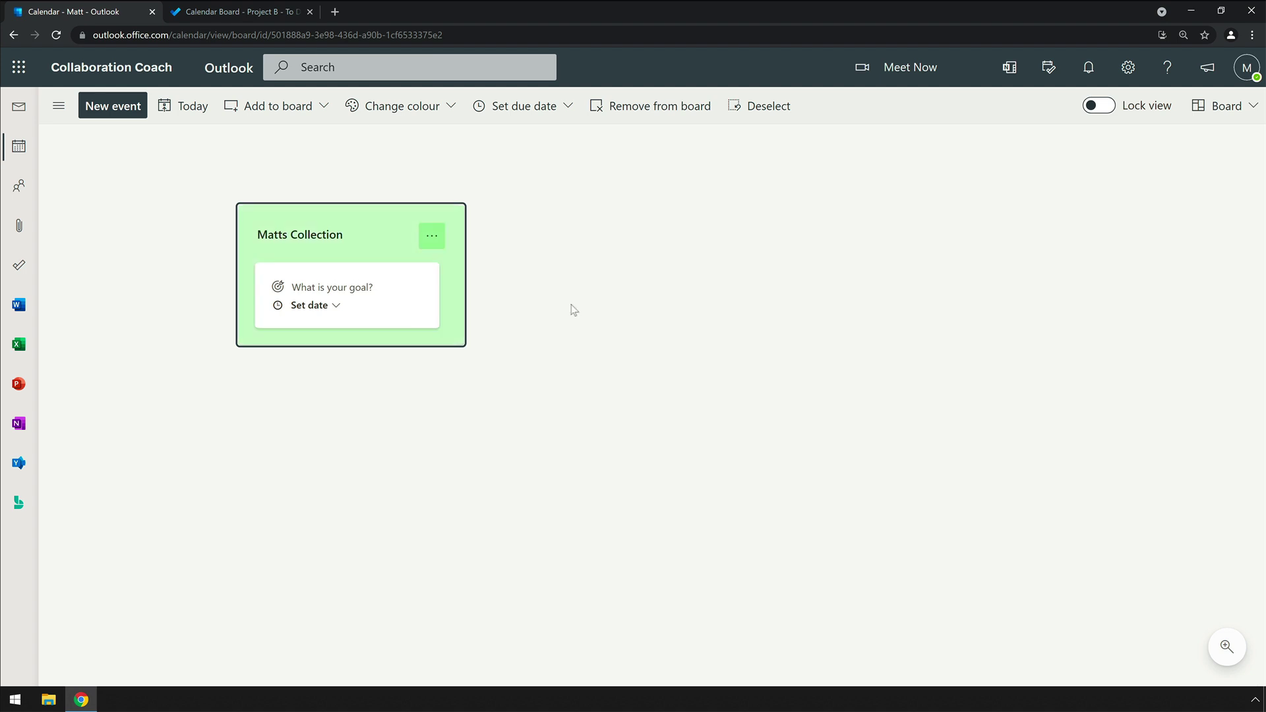
pyautogui.moveTo(396, 224); pyautogui.dragTo(456, 274)
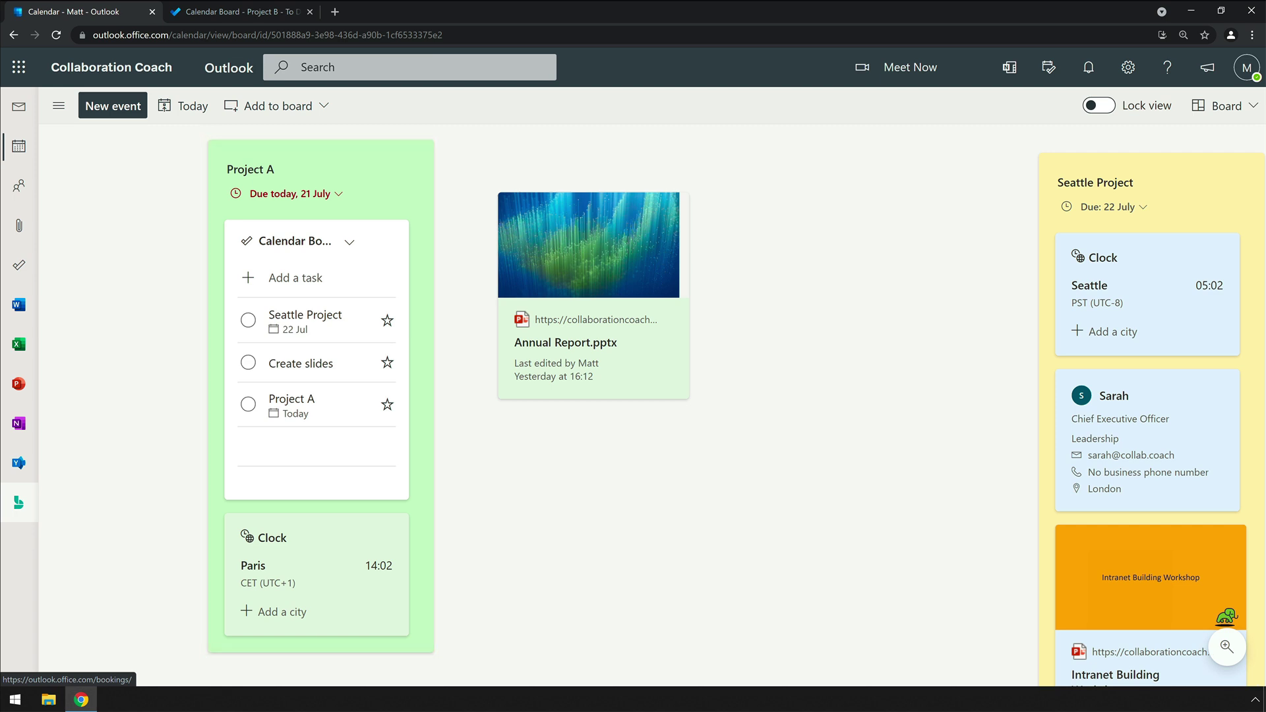
# Place the Annual Report.pptx card at the start of the Project A collection and reposition the collection
pyautogui.moveTo(342, 155); pyautogui.dragTo(366, 165)
pyautogui.moveTo(560, 204); pyautogui.dragTo(349, 231)
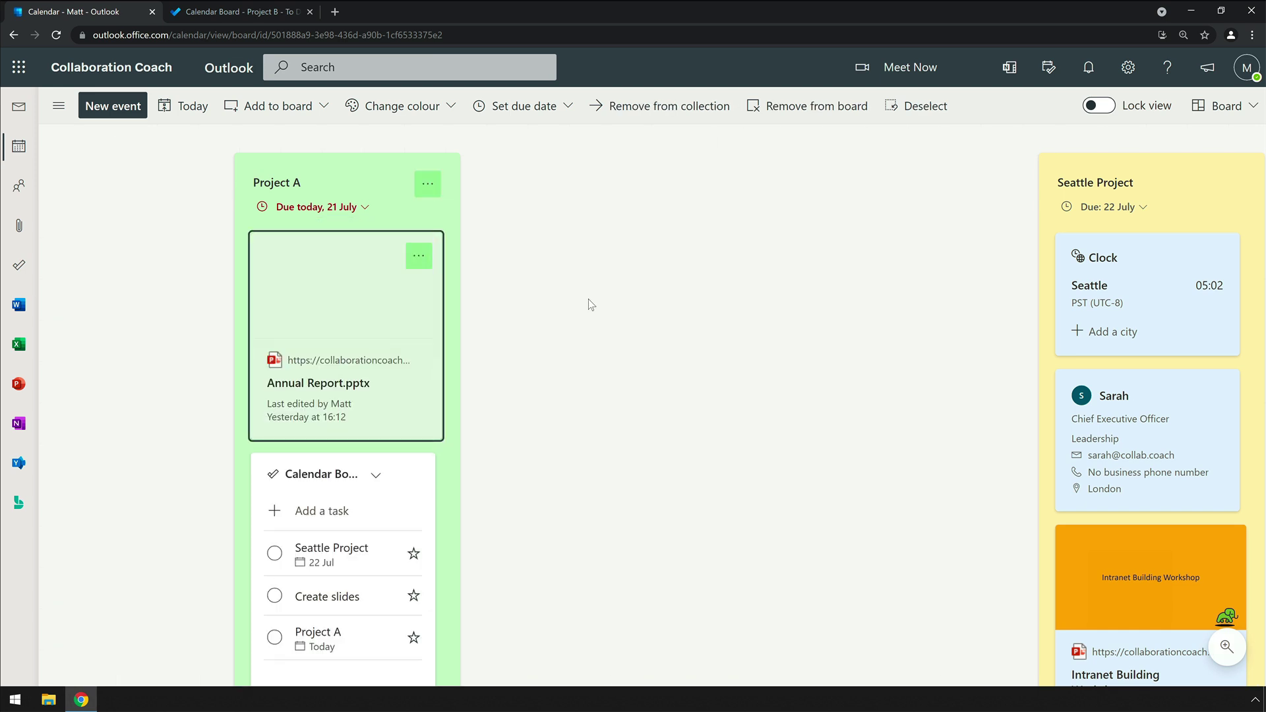
pyautogui.moveTo(347, 159); pyautogui.dragTo(378, 171)
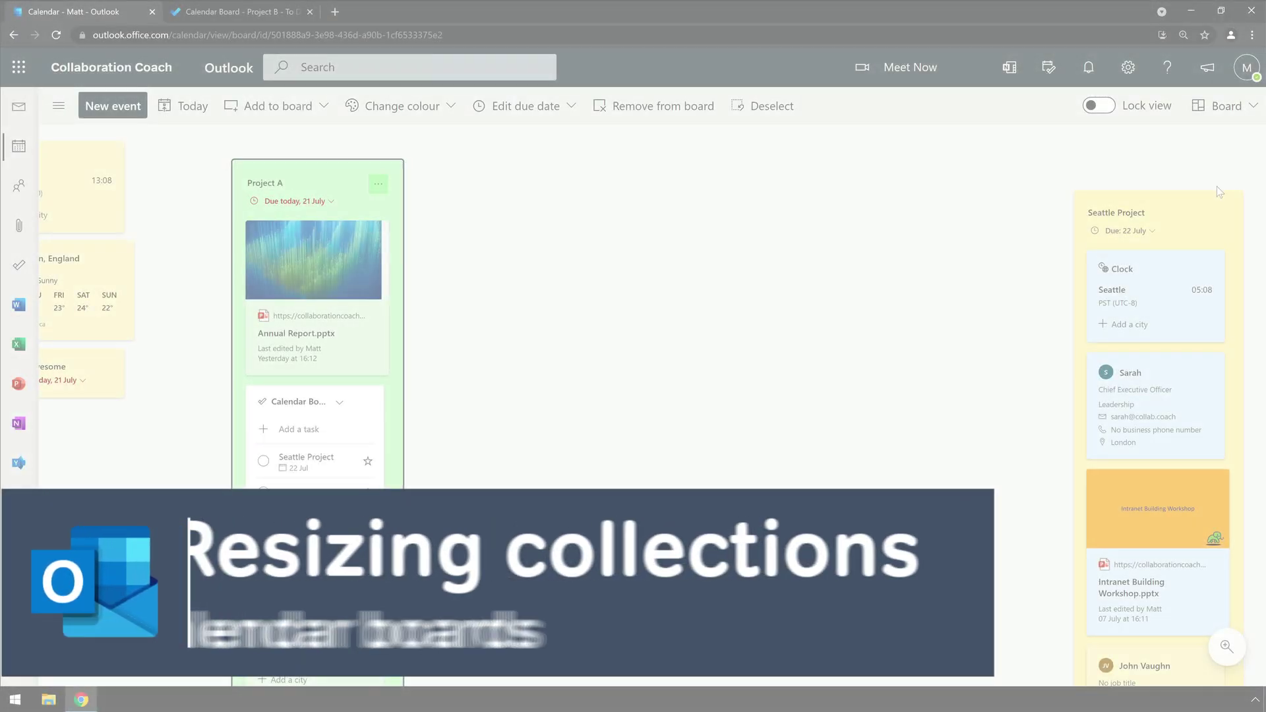
# Move the Seattle Project collection closer to Project A, and widen the task list inside the Project A collection
pyautogui.moveTo(1220, 198); pyautogui.dragTo(794, 173)
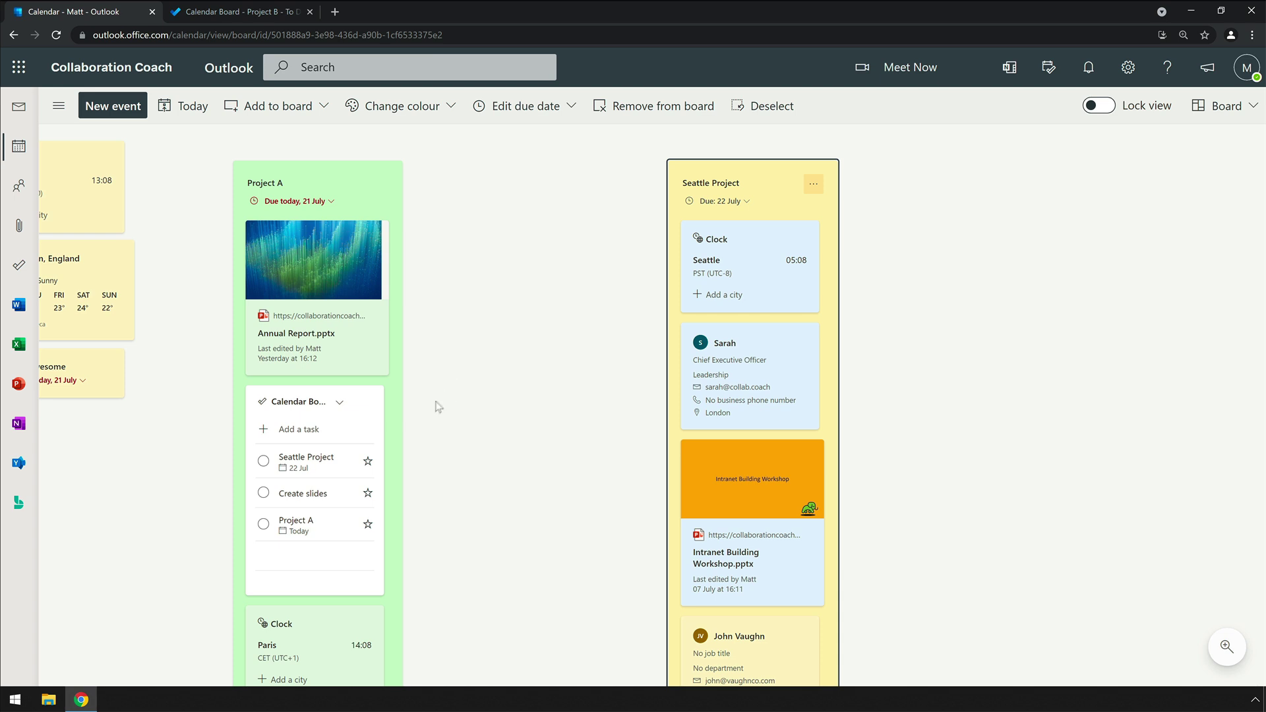
pyautogui.click(377, 427)
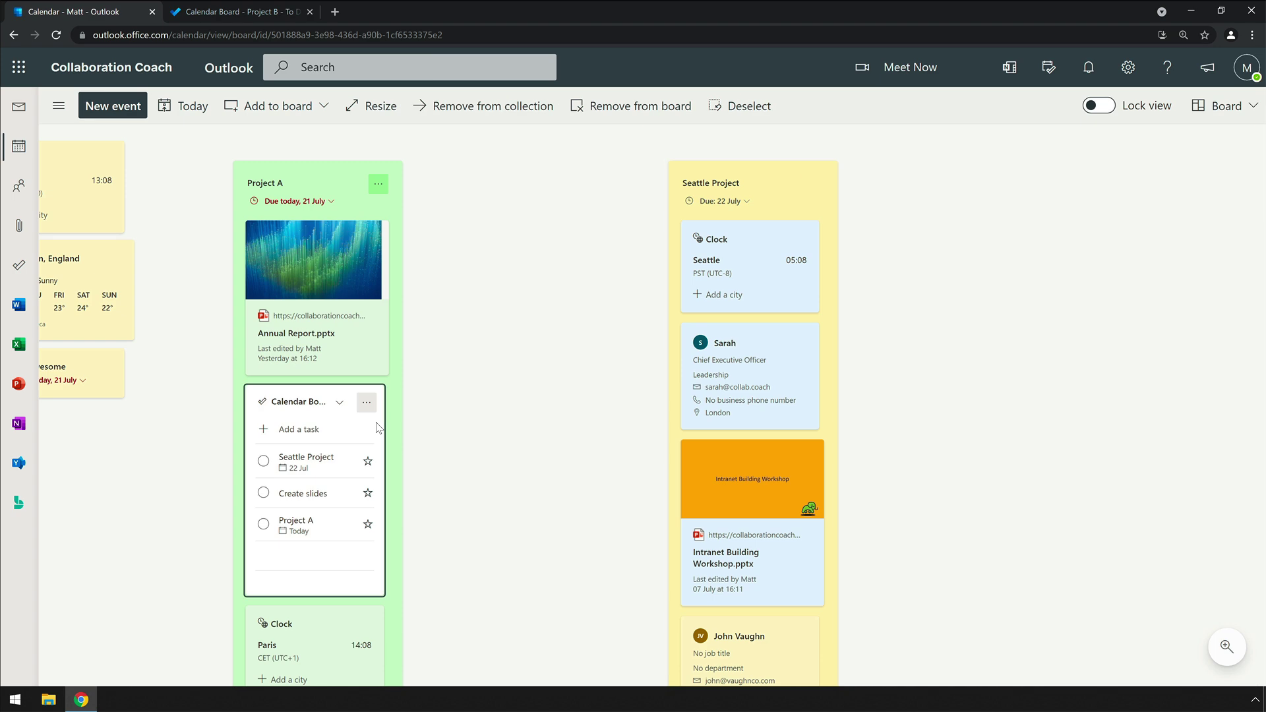
pyautogui.click(381, 106)
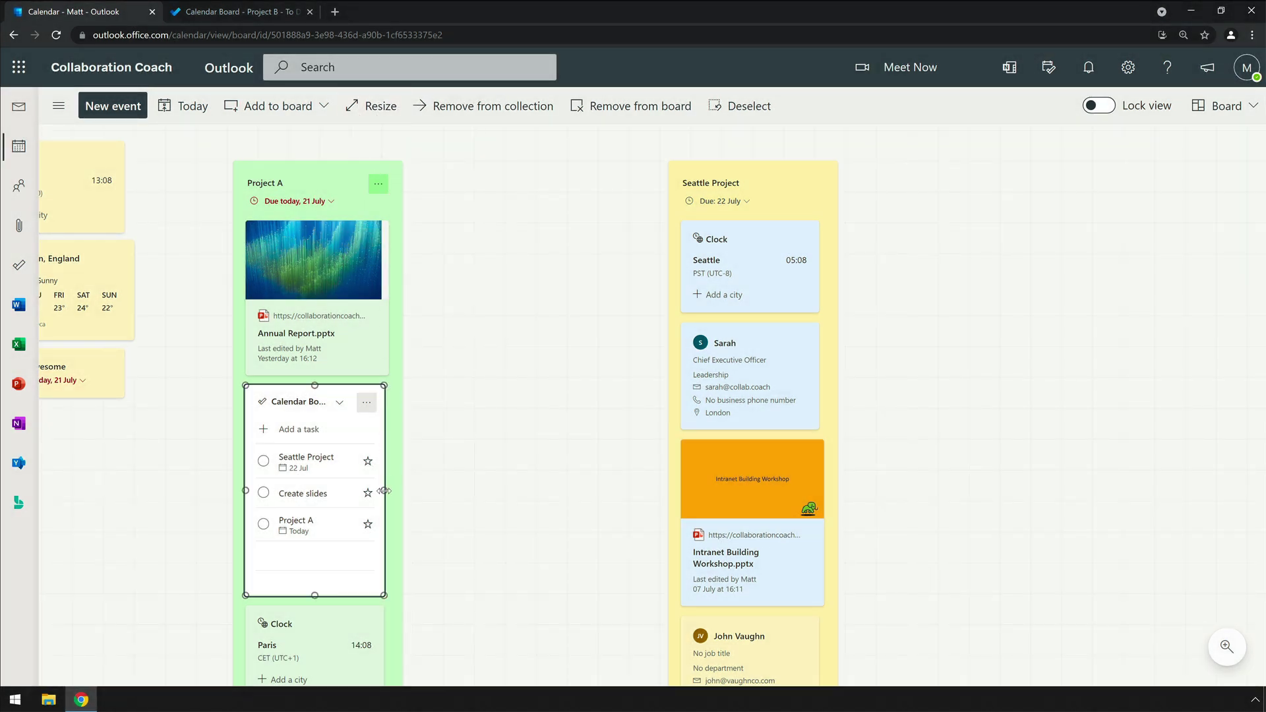
pyautogui.moveTo(384, 491); pyautogui.dragTo(620, 513)
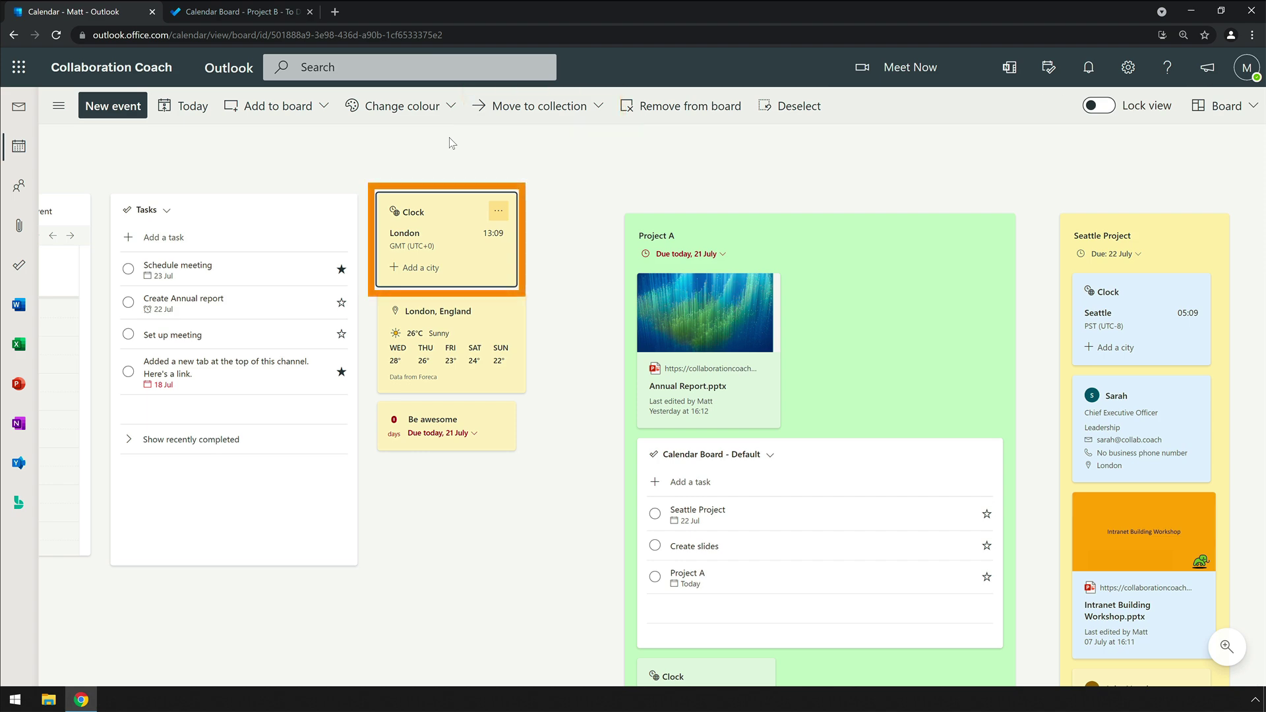
# Move the London clock into the Project A collection and check its placement below the Paris clock
pyautogui.click(597, 106)
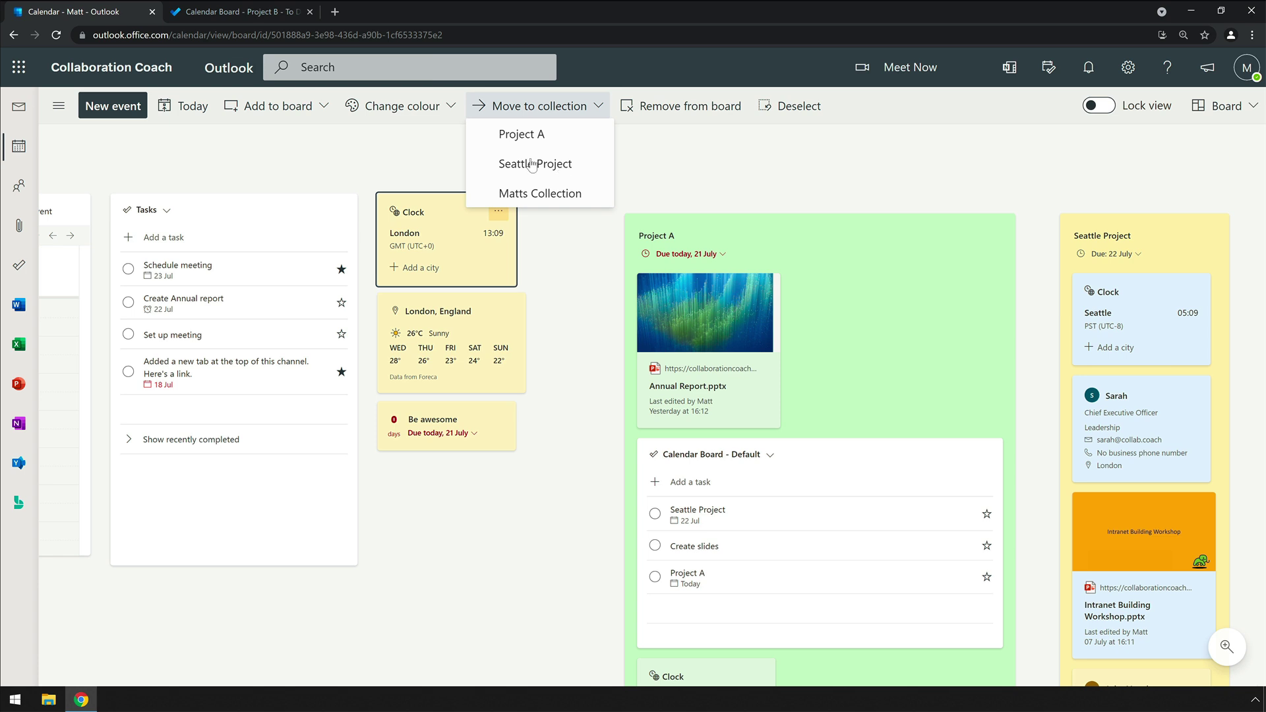
pyautogui.click(536, 135)
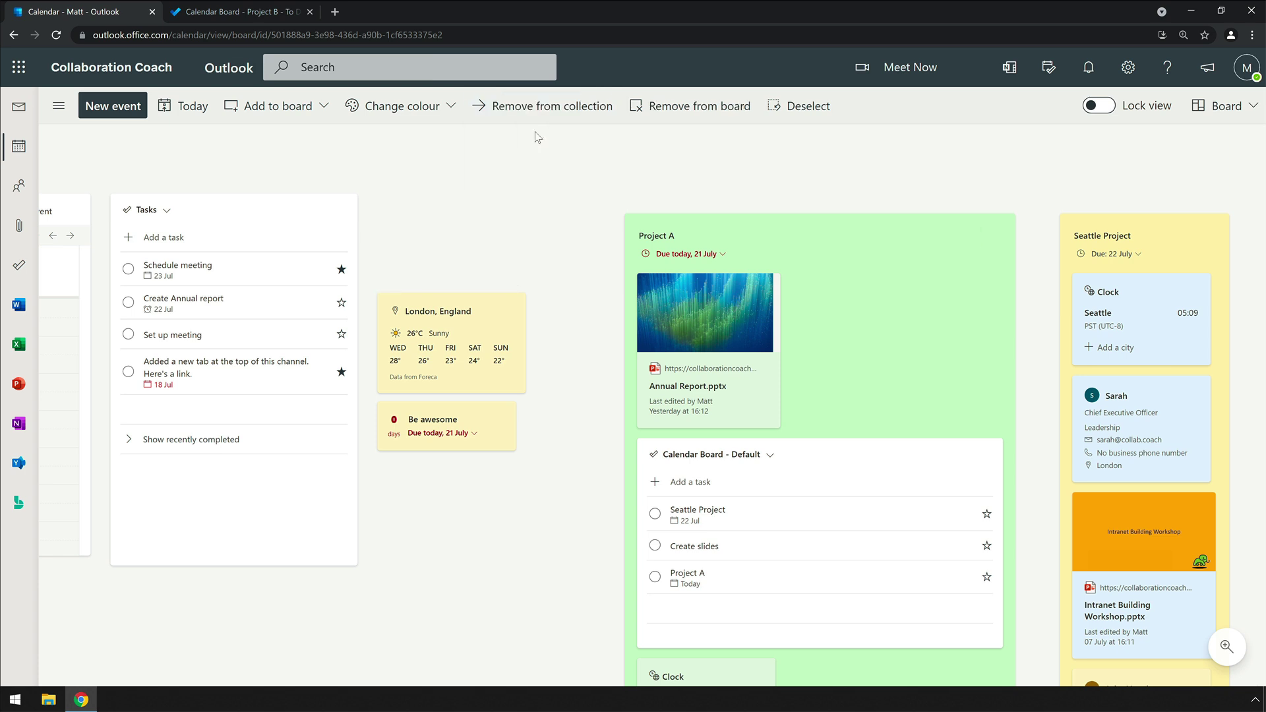
pyautogui.moveTo(571, 476); pyautogui.dragTo(569, 231)
pyautogui.moveTo(578, 450); pyautogui.dragTo(448, 458)
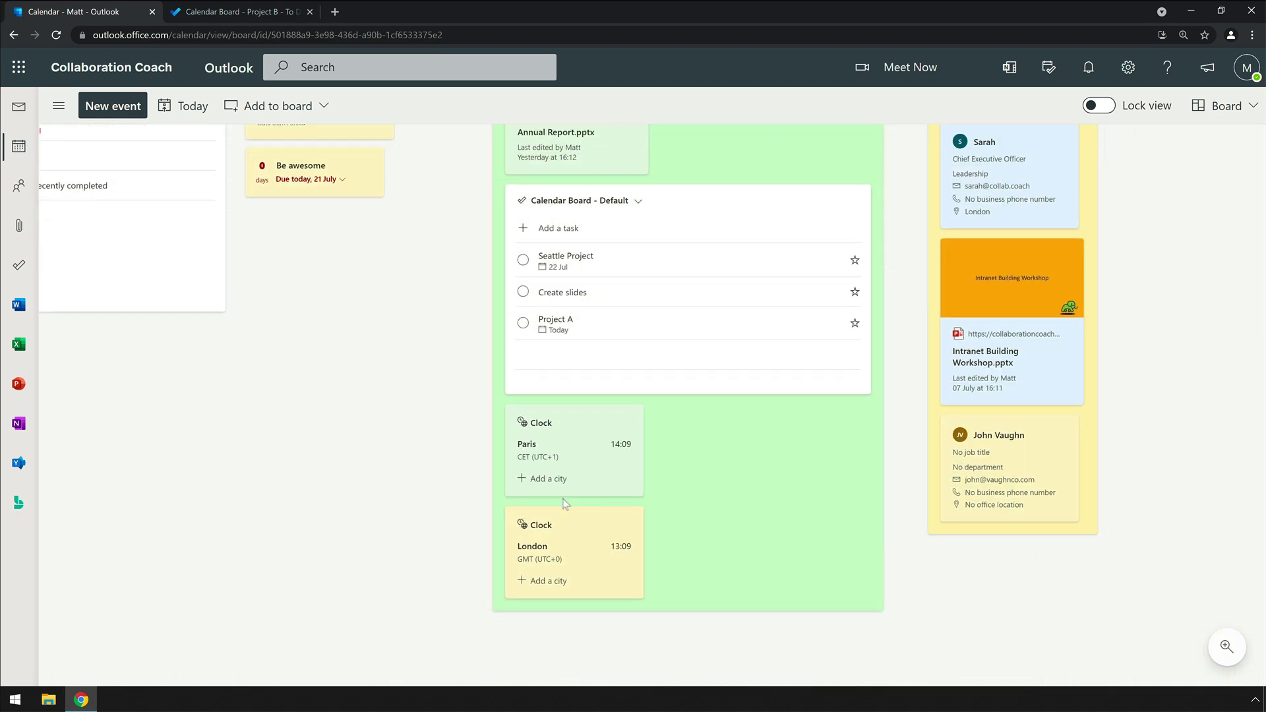
pyautogui.click(599, 529)
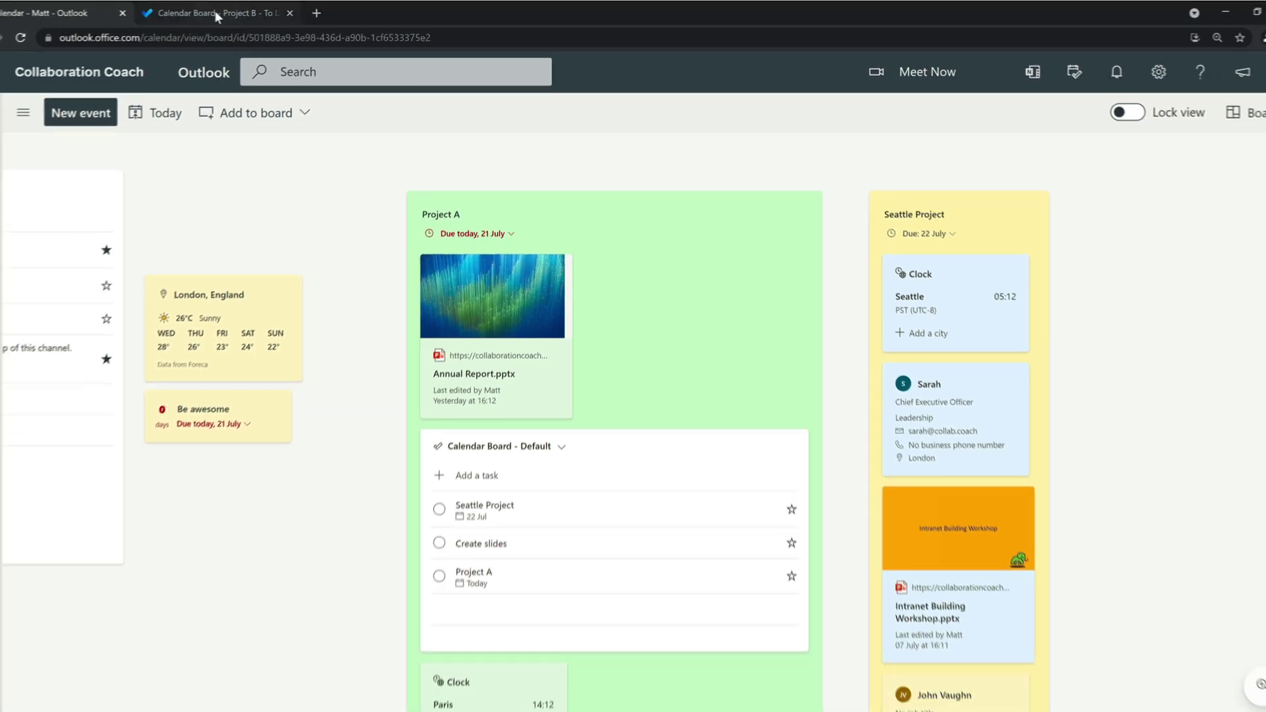
# Switch to To Do and view the Project A task in the Calendar Board - Default list
pyautogui.click(239, 9)
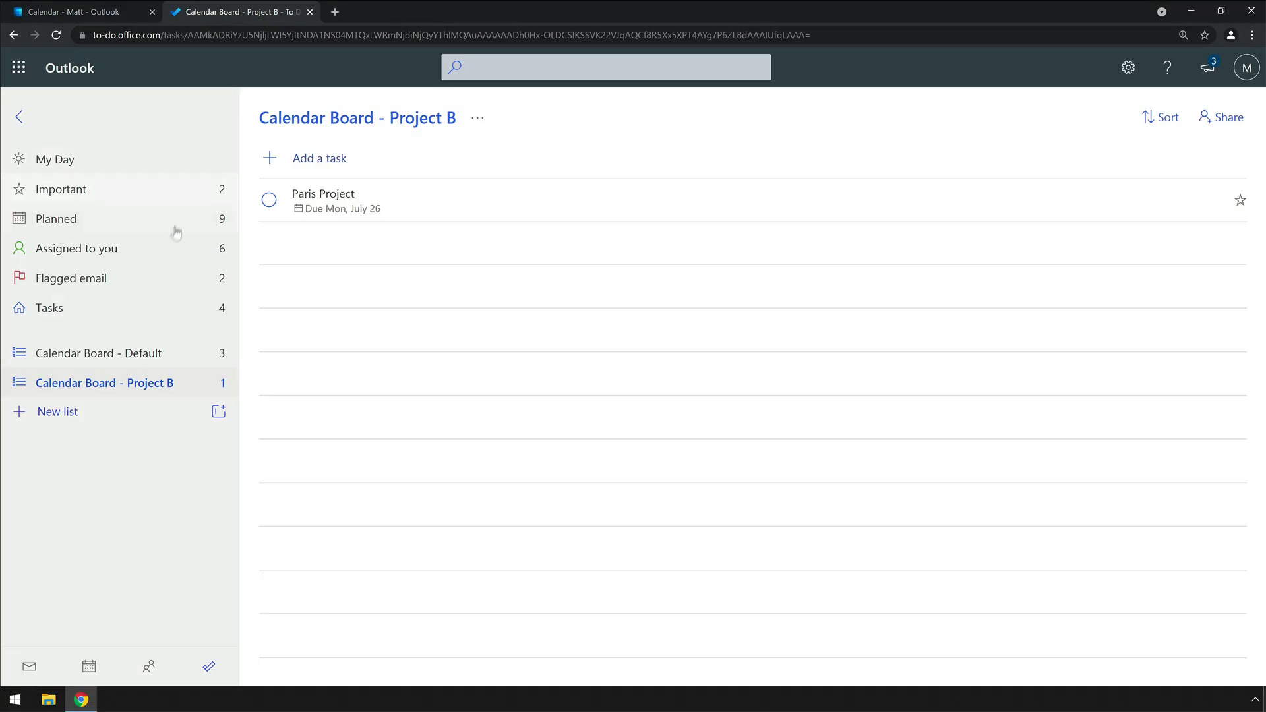
pyautogui.click(153, 362)
pyautogui.click(421, 287)
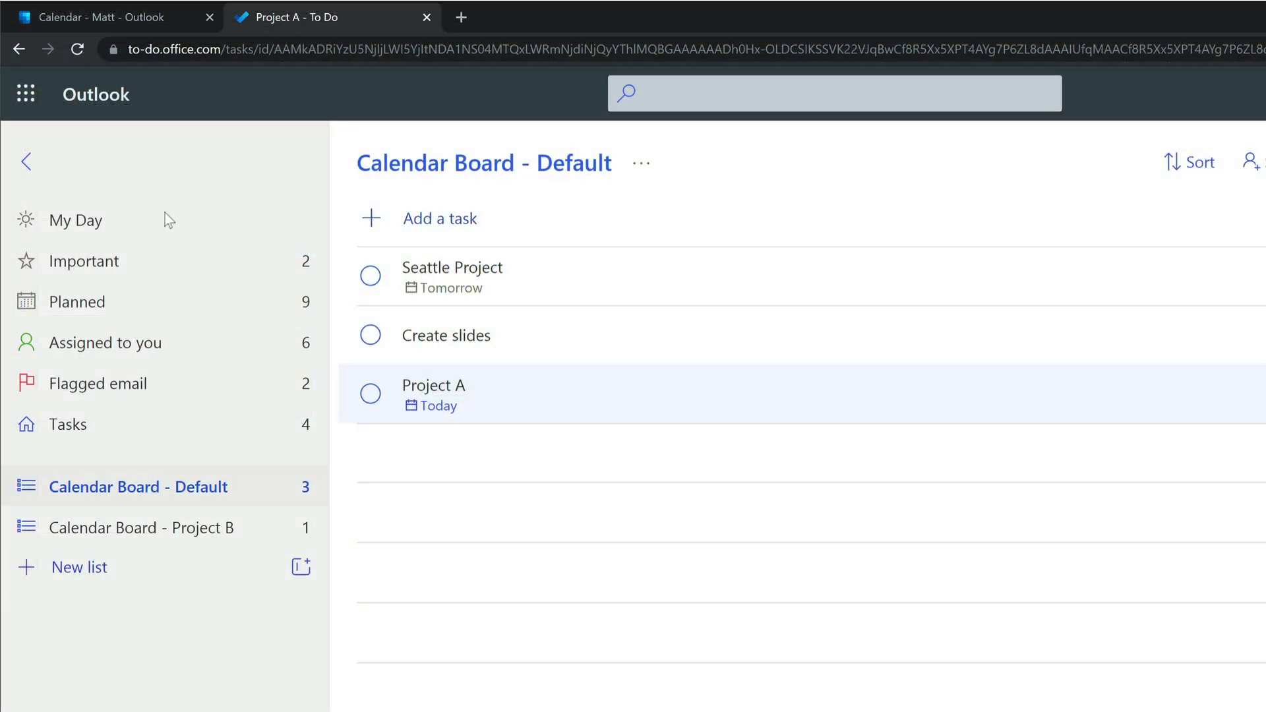
# Look through the My Day, Important, Planned, Assigned to you and Flagged email lists
pyautogui.click(103, 221)
pyautogui.click(95, 263)
pyautogui.click(98, 301)
pyautogui.click(99, 342)
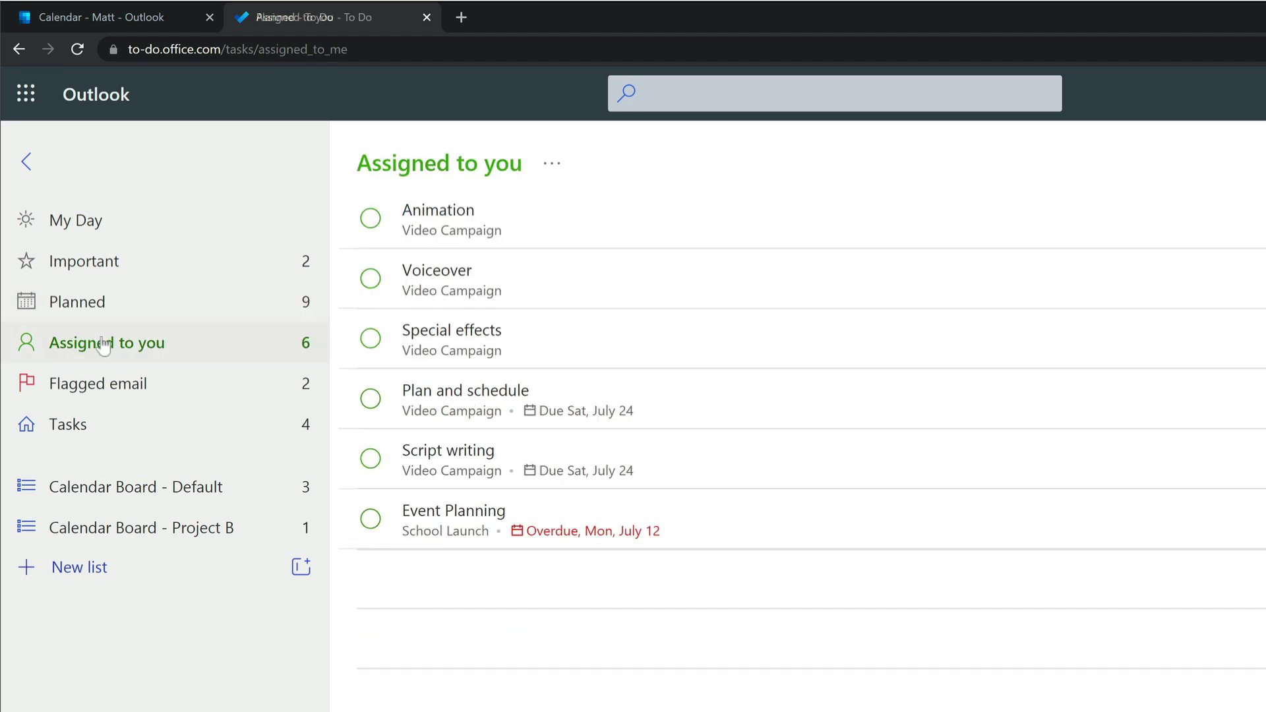
pyautogui.click(102, 380)
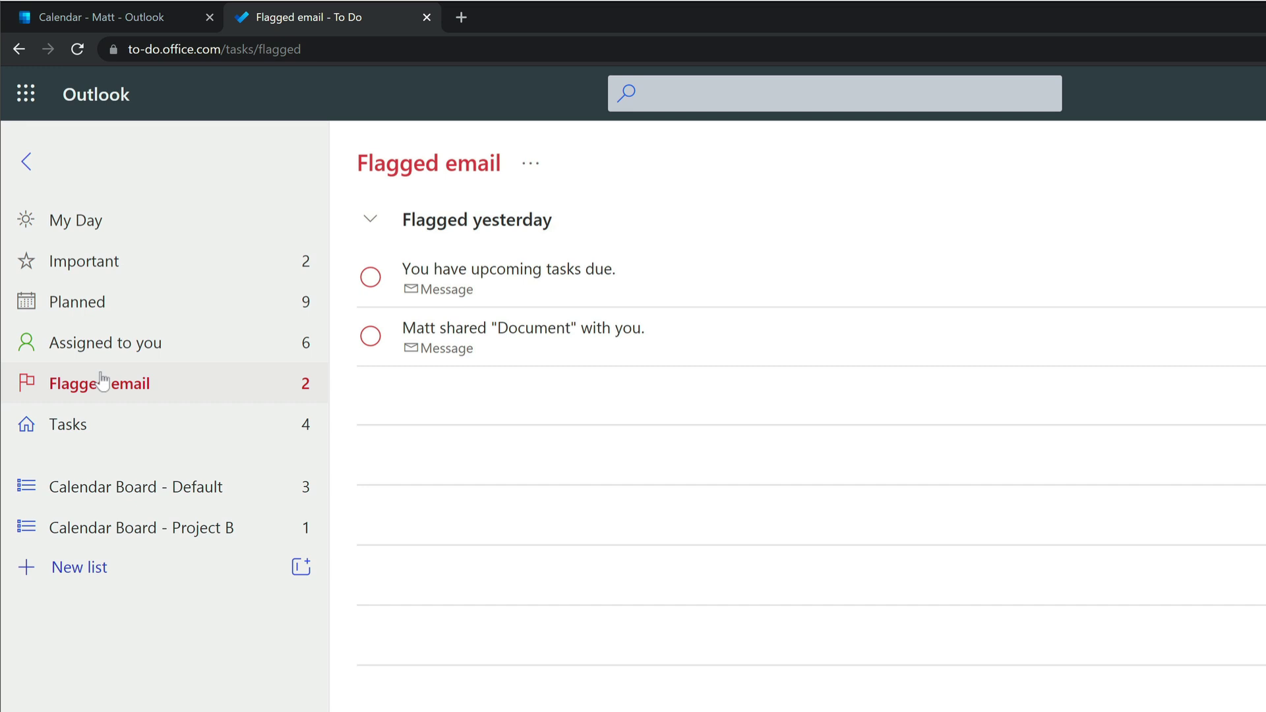
# Switch back to the Outlook calendar board and examine the Seattle Project collection and its due date up close
pyautogui.click(103, 21)
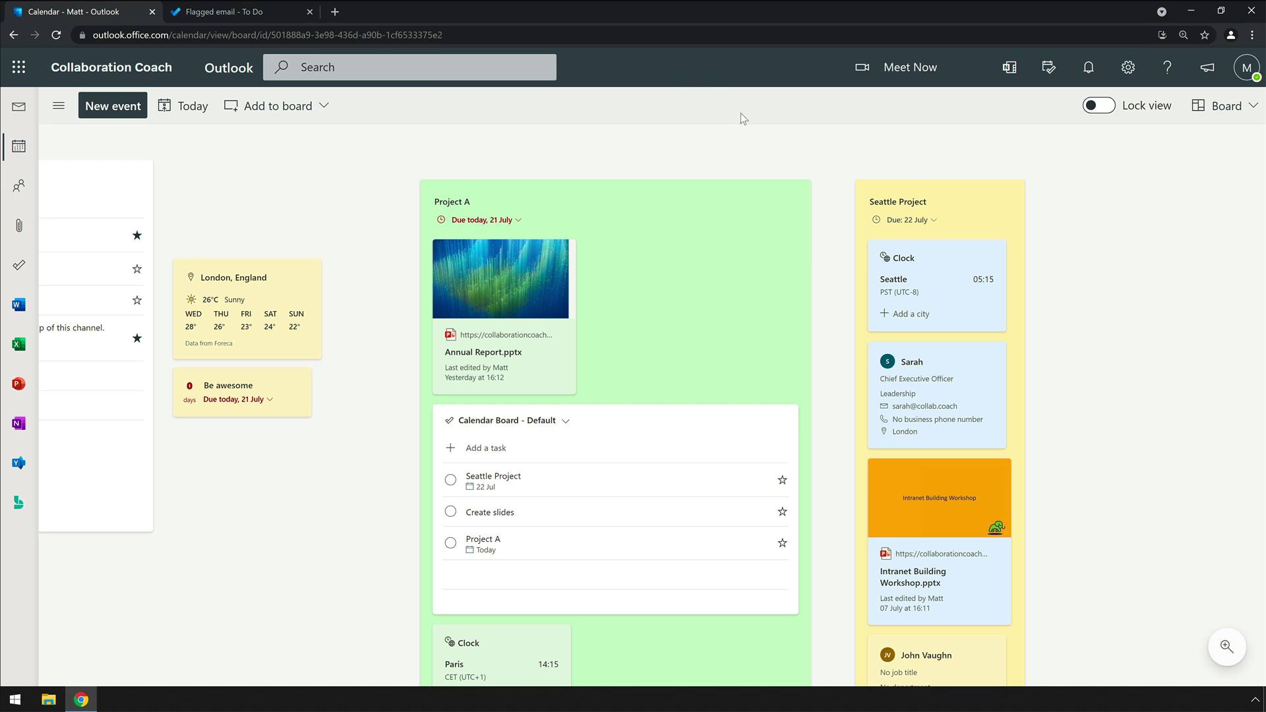
pyautogui.click(943, 200)
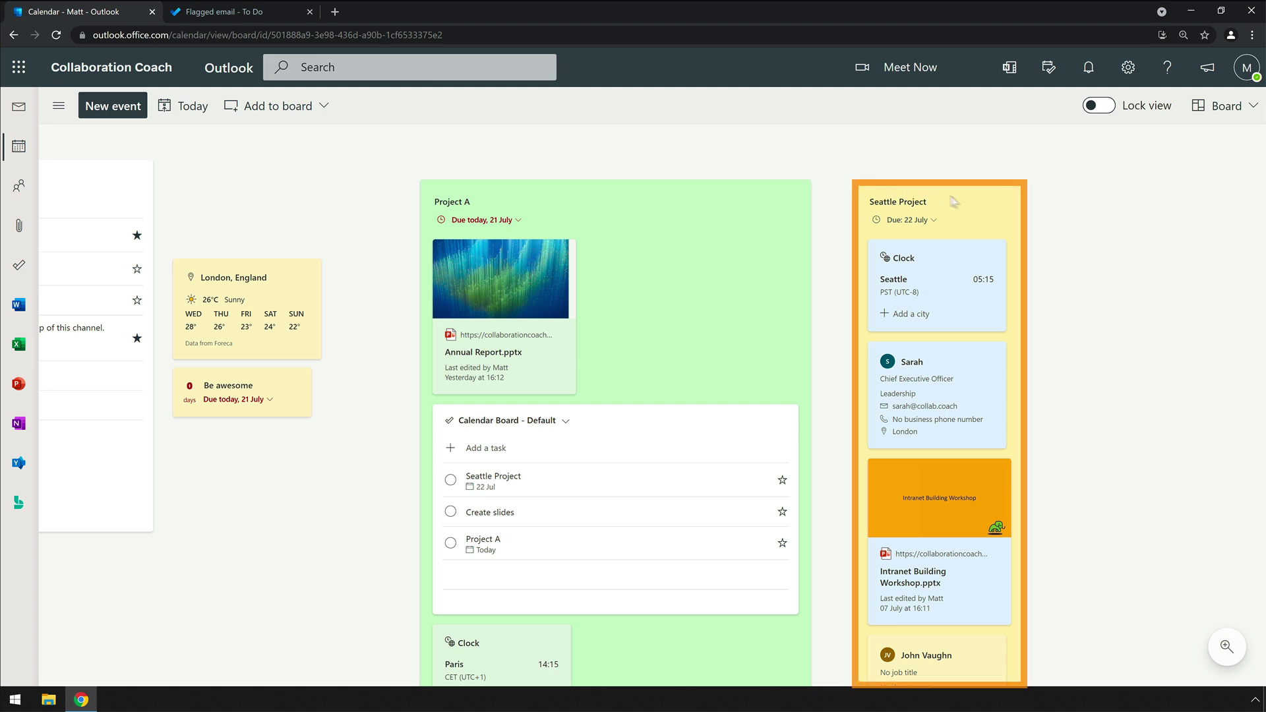
pyautogui.click(1227, 647)
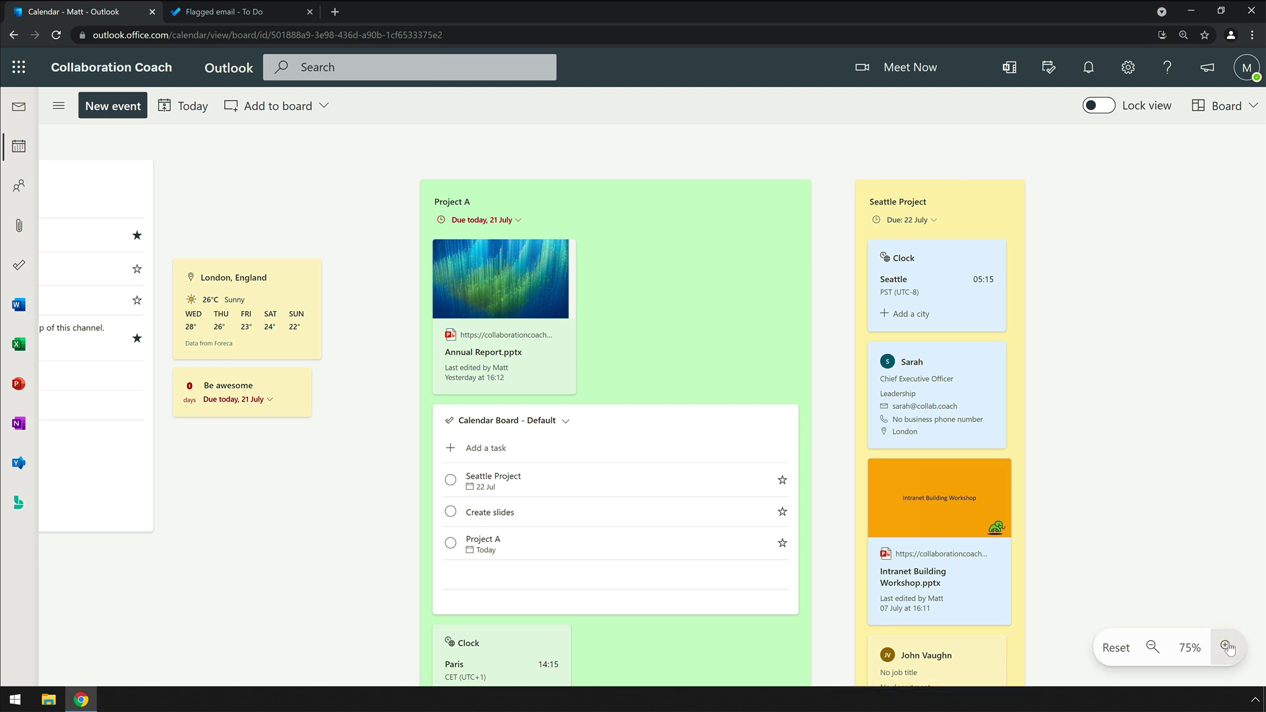
pyautogui.click(1224, 646)
pyautogui.moveTo(1207, 231); pyautogui.dragTo(915, 295)
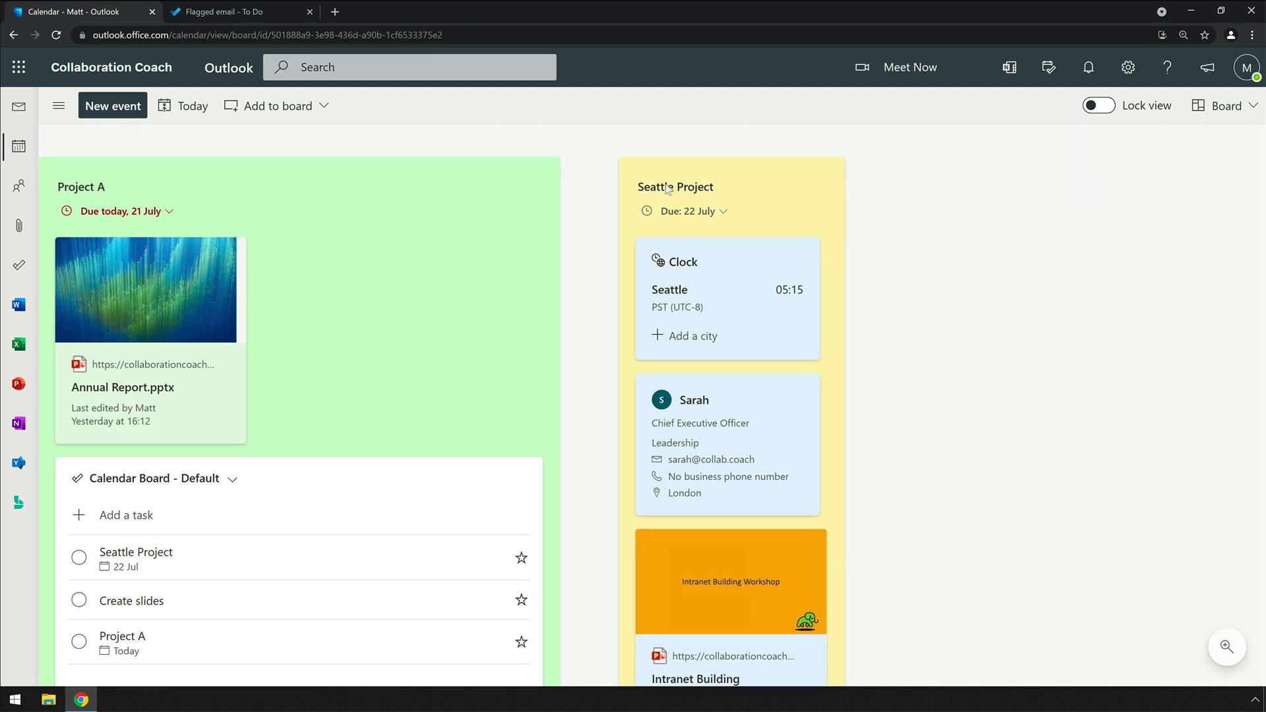
# Switch to To Do and view the details of the Seattle Project task in the Calendar Board - Default list
pyautogui.click(214, 13)
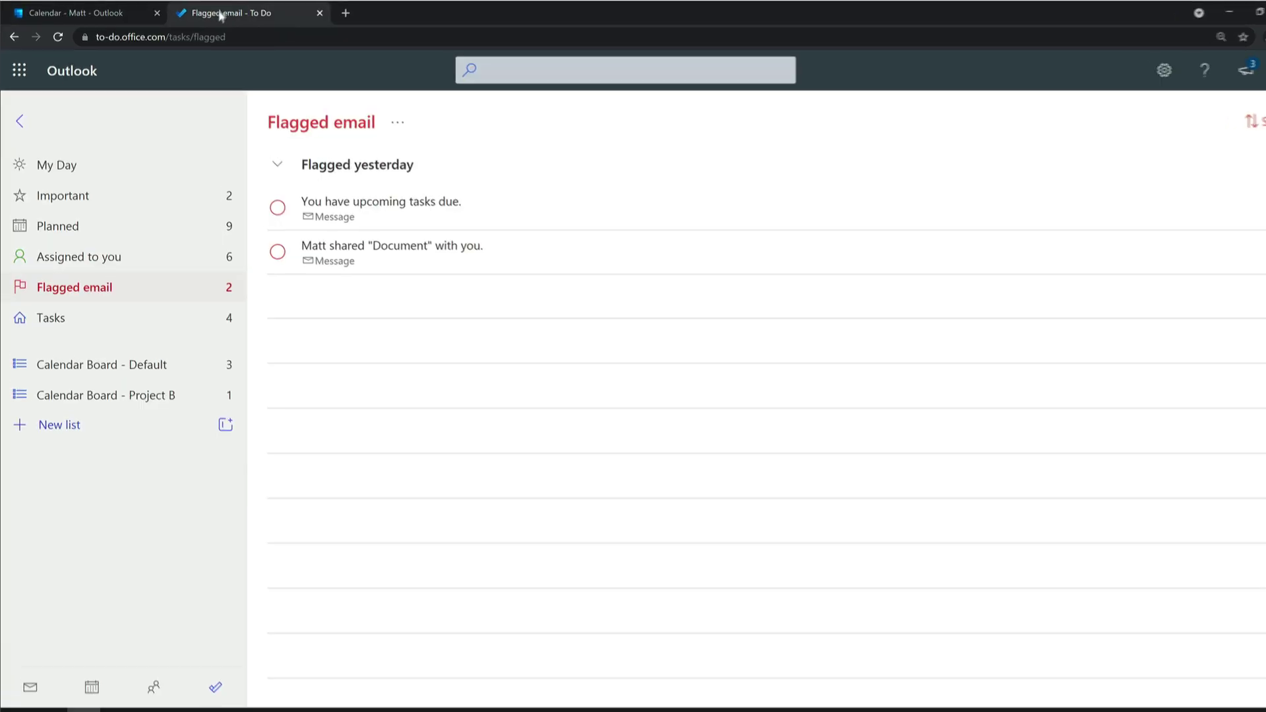
pyautogui.click(110, 355)
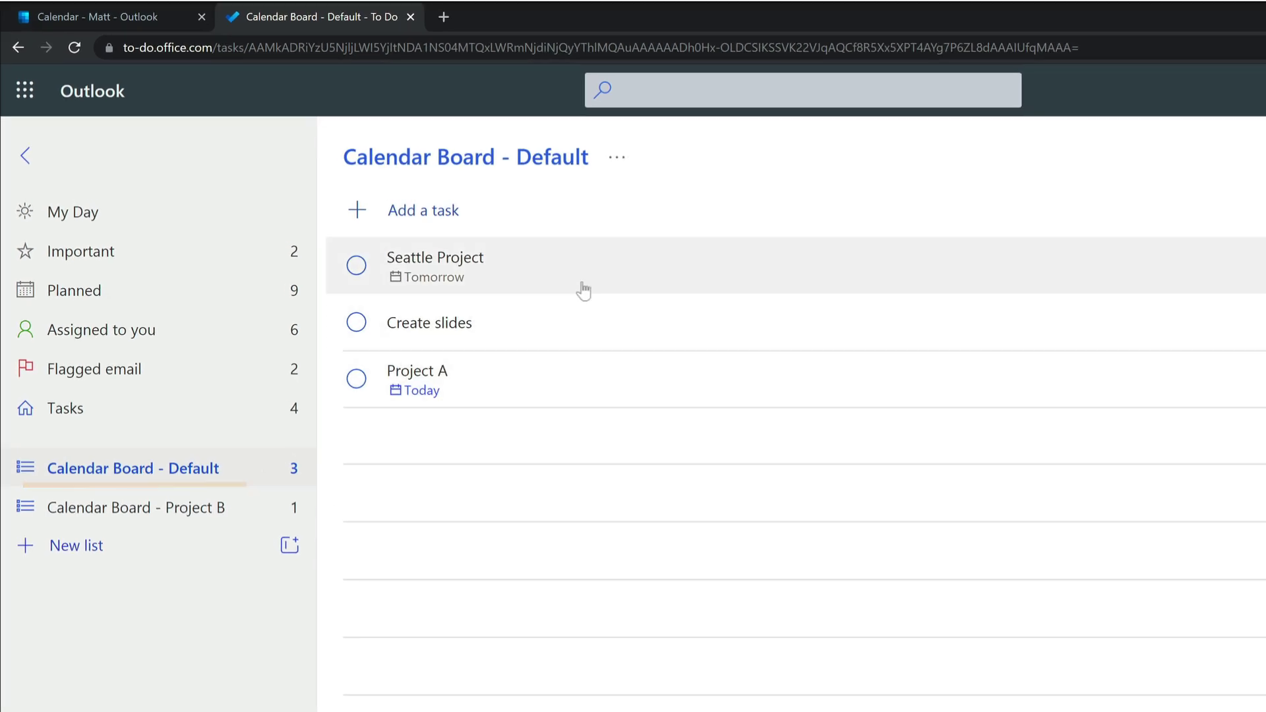
pyautogui.click(693, 271)
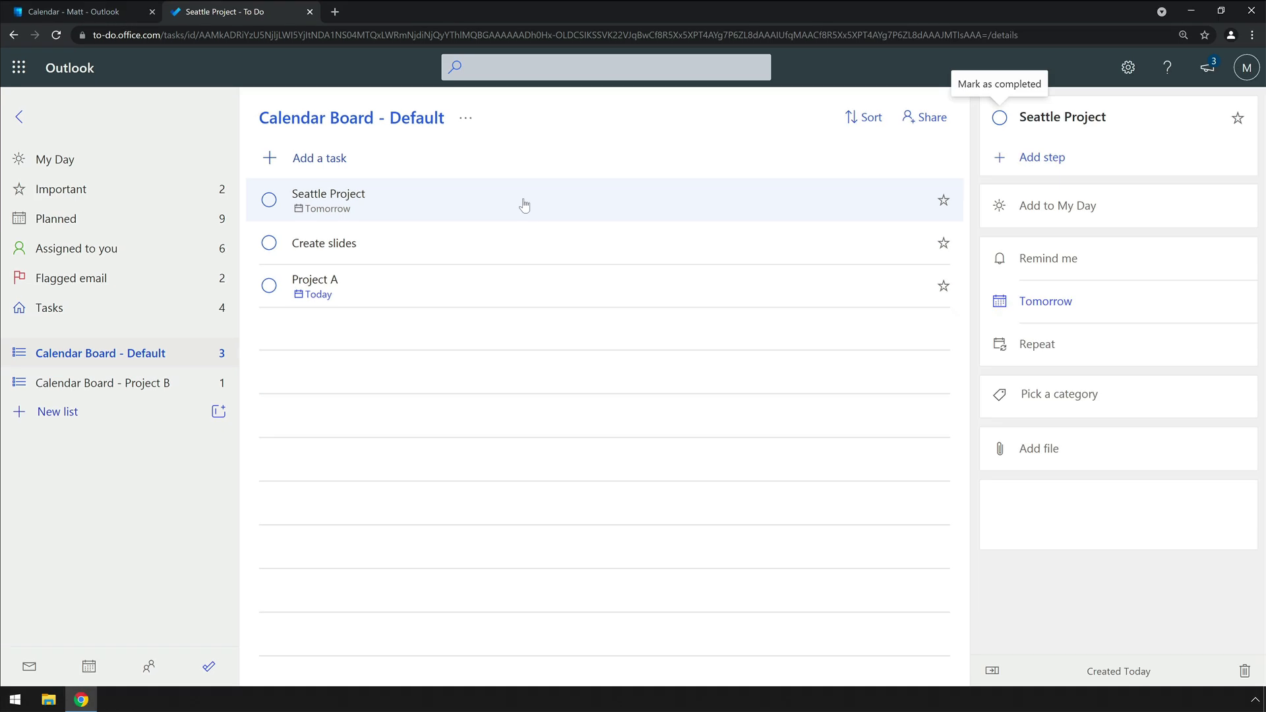
# Return to the Outlook calendar, switch to the Project B board and select its Paris Project collection
pyautogui.click(96, 13)
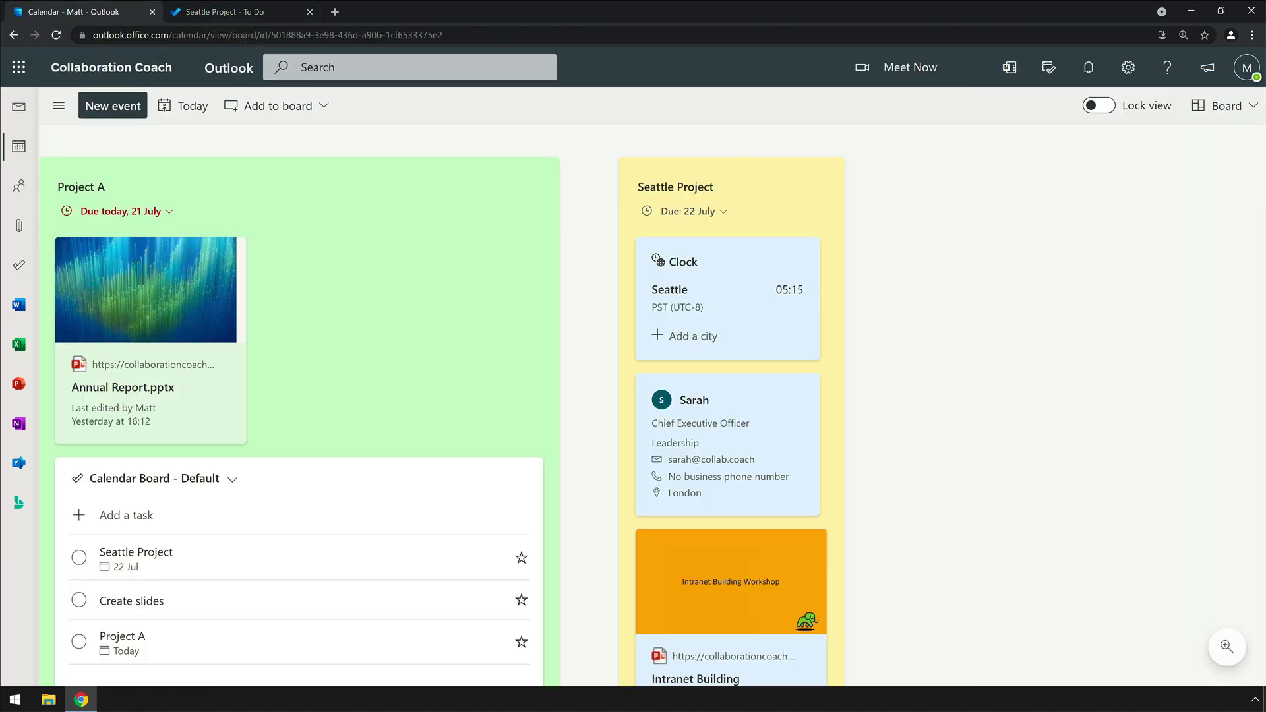
pyautogui.click(1253, 107)
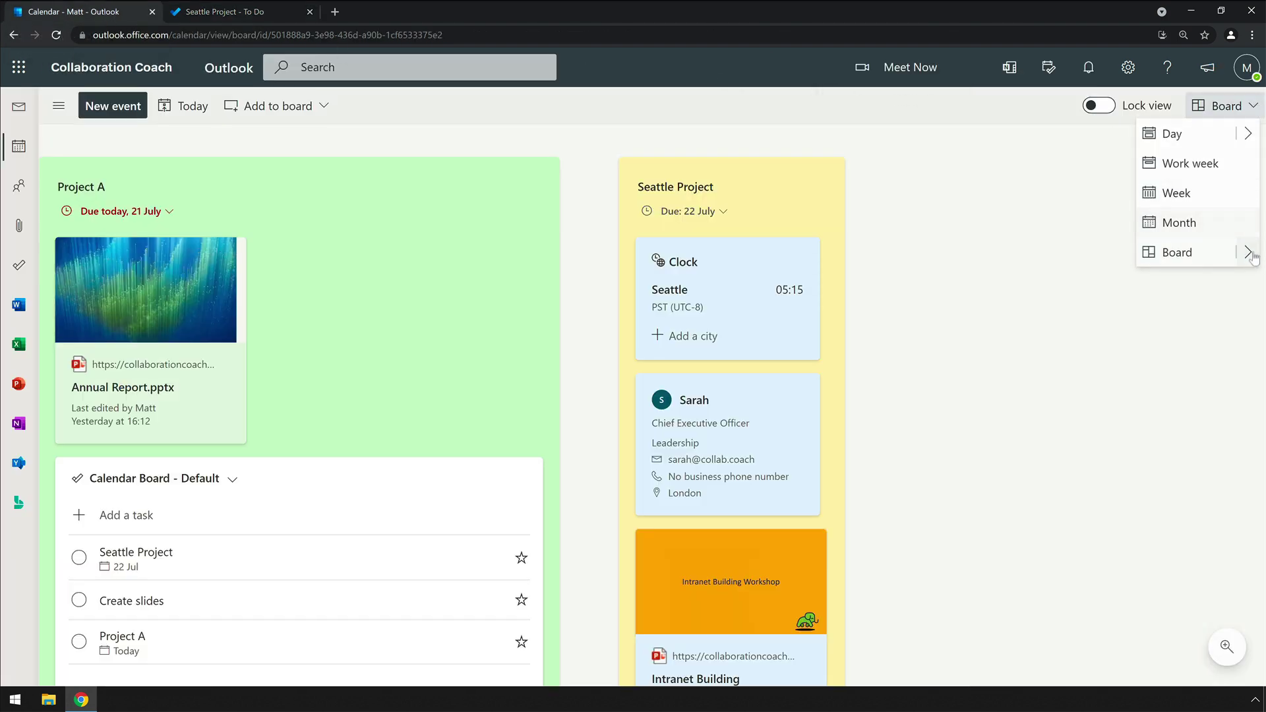
pyautogui.moveTo(1245, 254)
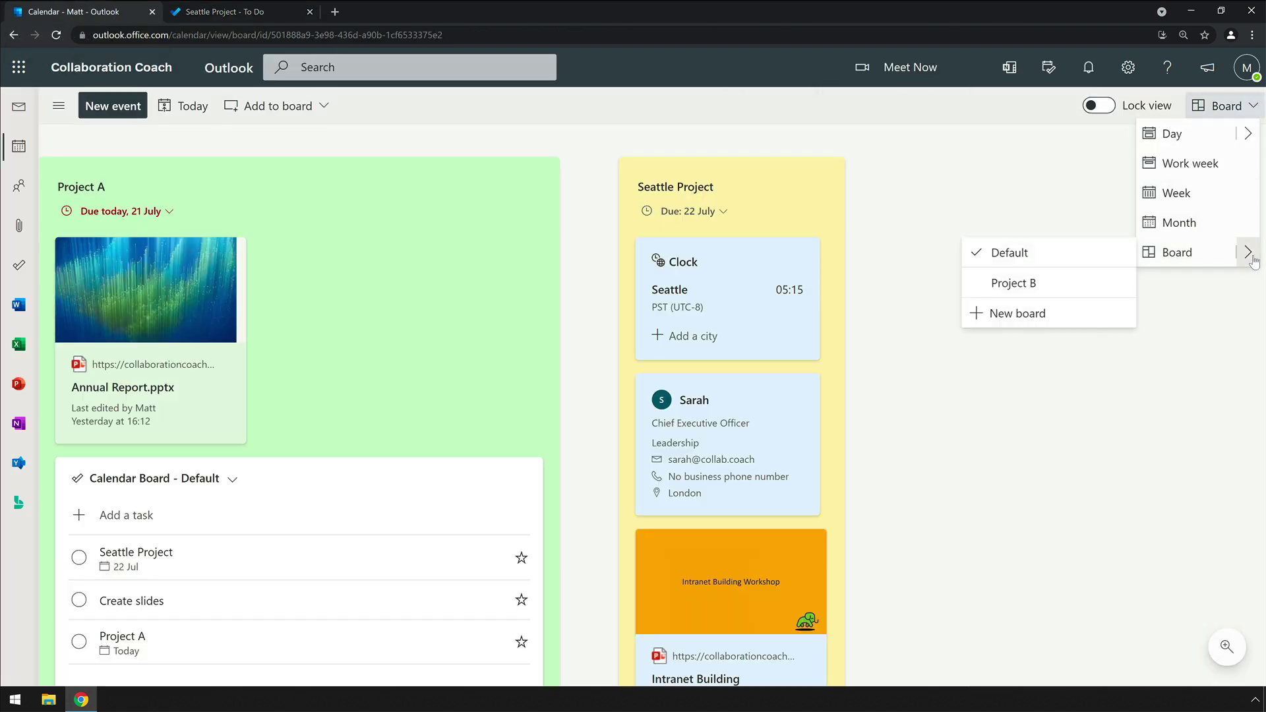
pyautogui.click(1033, 291)
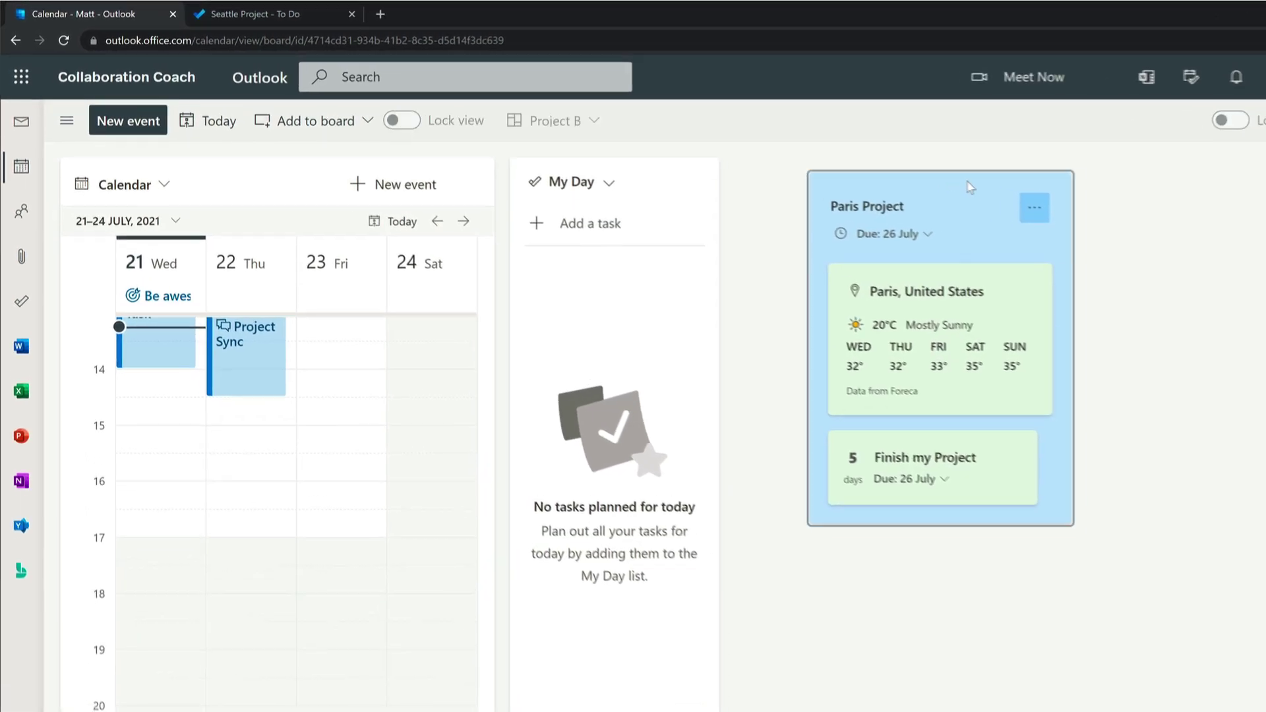
pyautogui.click(965, 187)
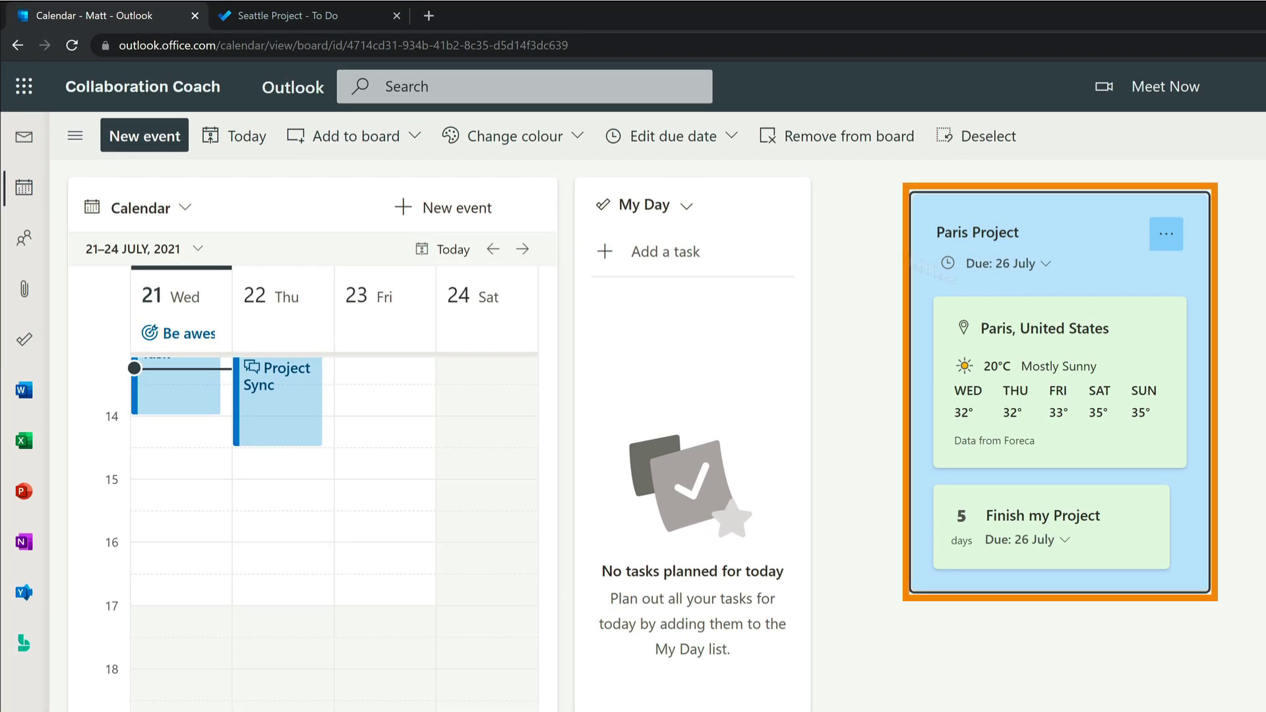
# Switch to To Do and open the Paris Project task in the Calendar Board - Project B list
pyautogui.click(290, 17)
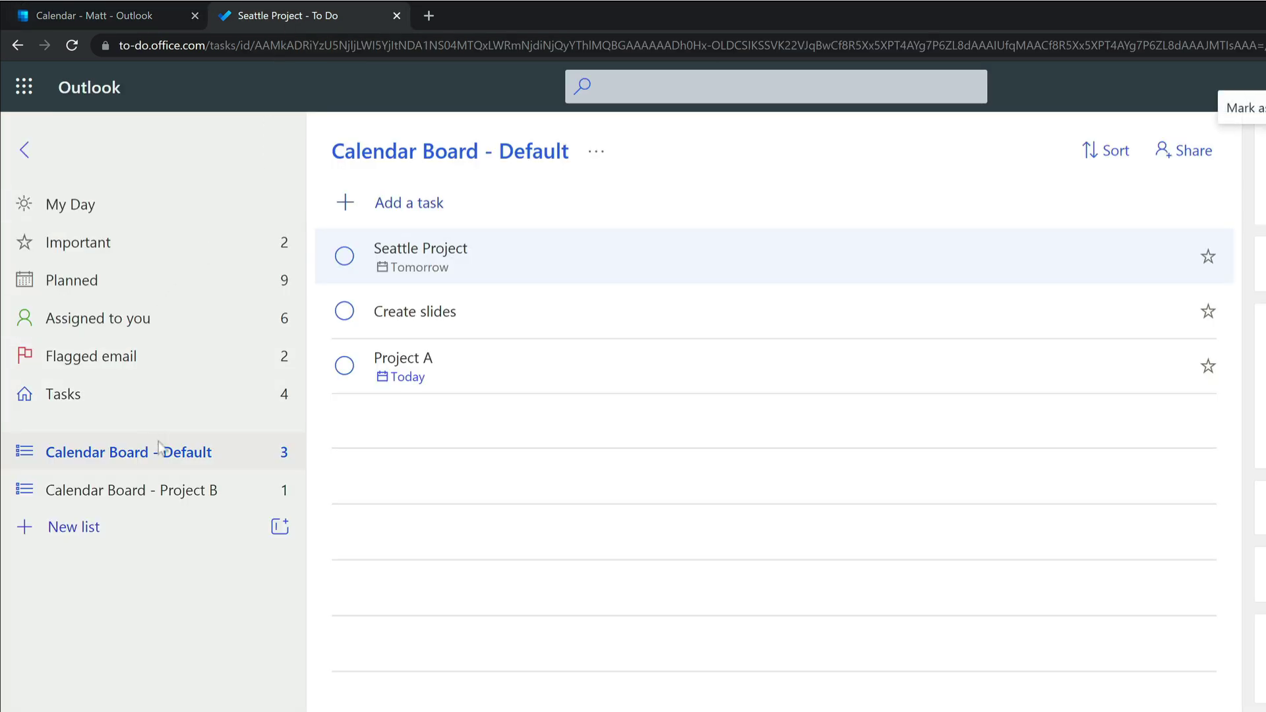
pyautogui.click(141, 500)
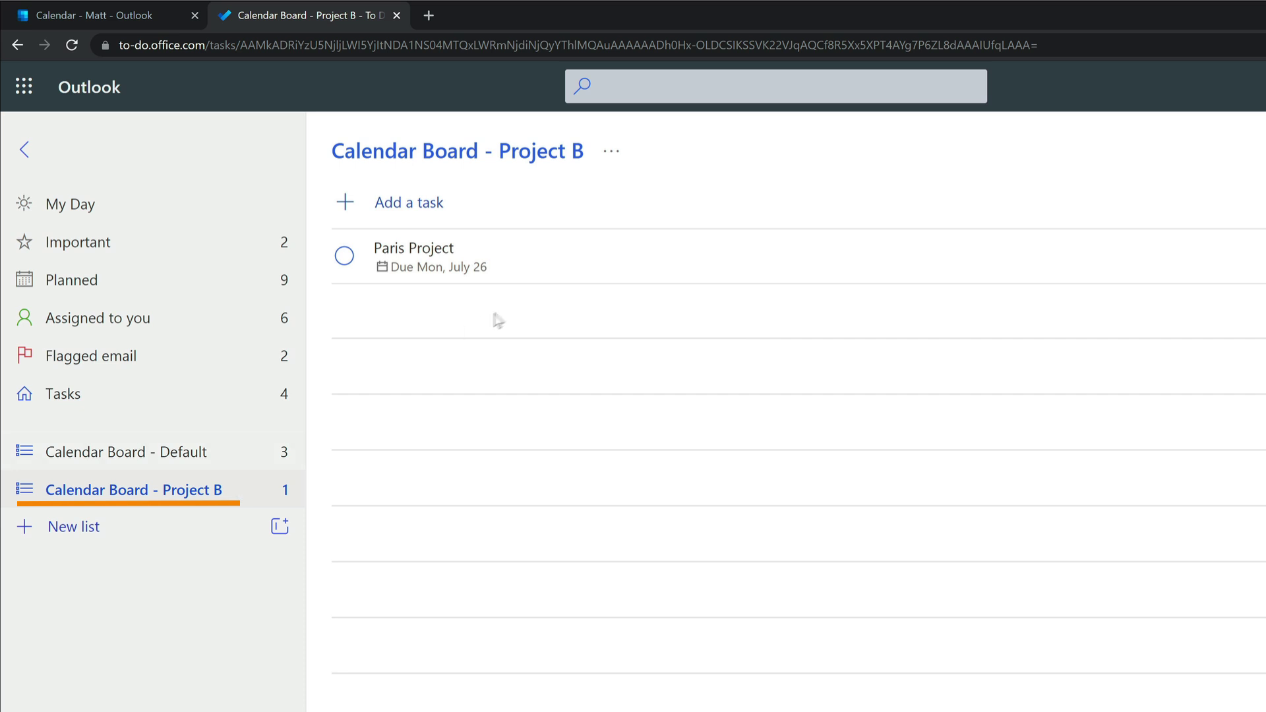
pyautogui.click(596, 248)
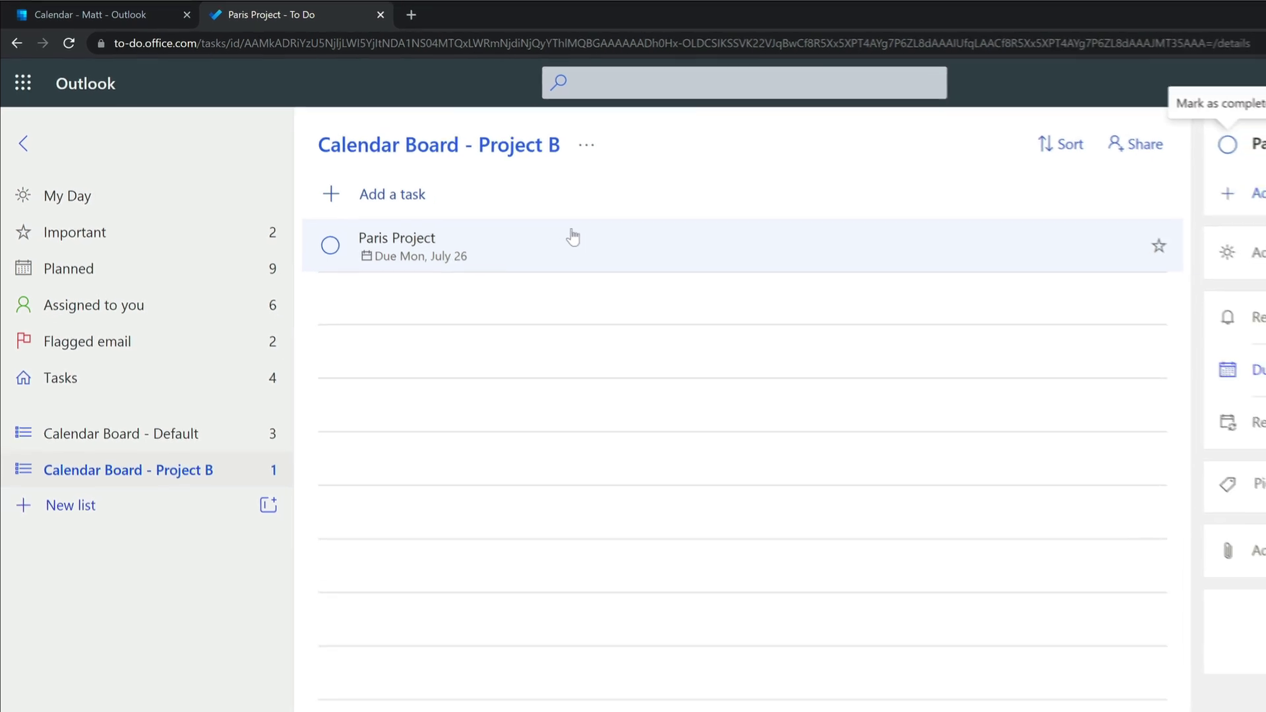
# Set a reminder for today at 16:00 on the Paris Project task and dismiss the browser's notification request
pyautogui.click(1066, 163)
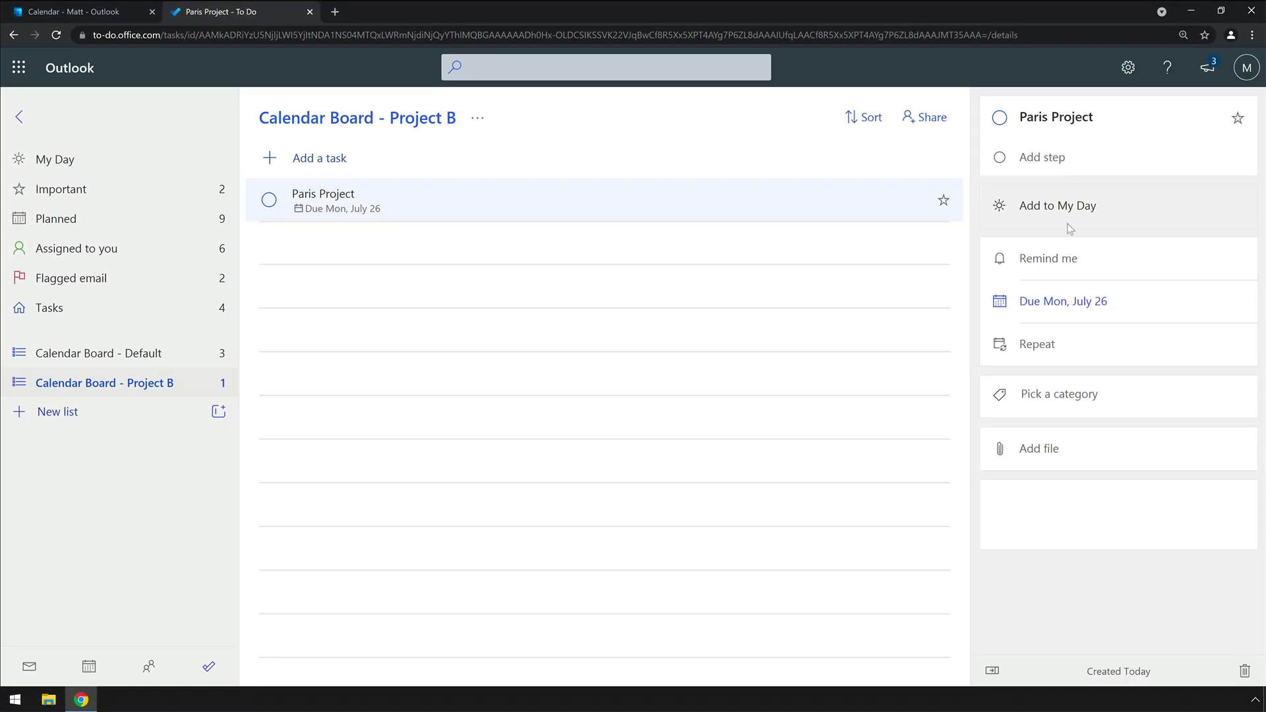
pyautogui.click(1093, 262)
pyautogui.click(1106, 337)
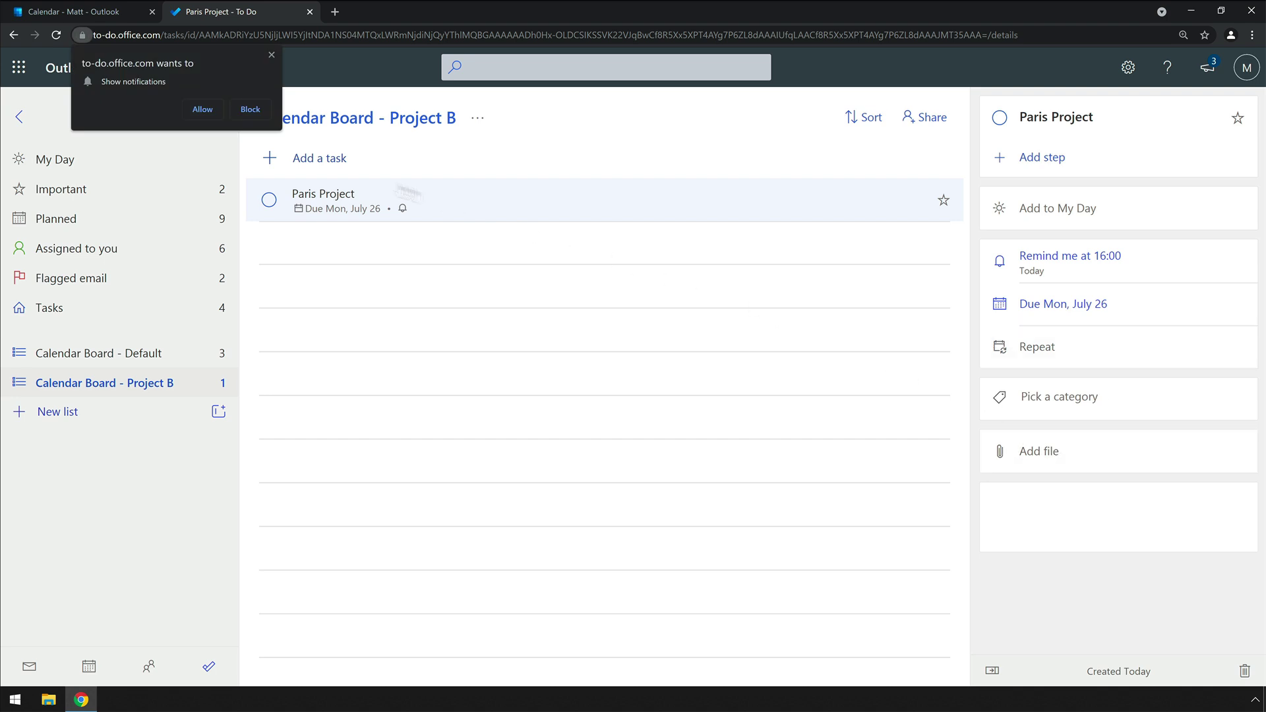
pyautogui.click(271, 57)
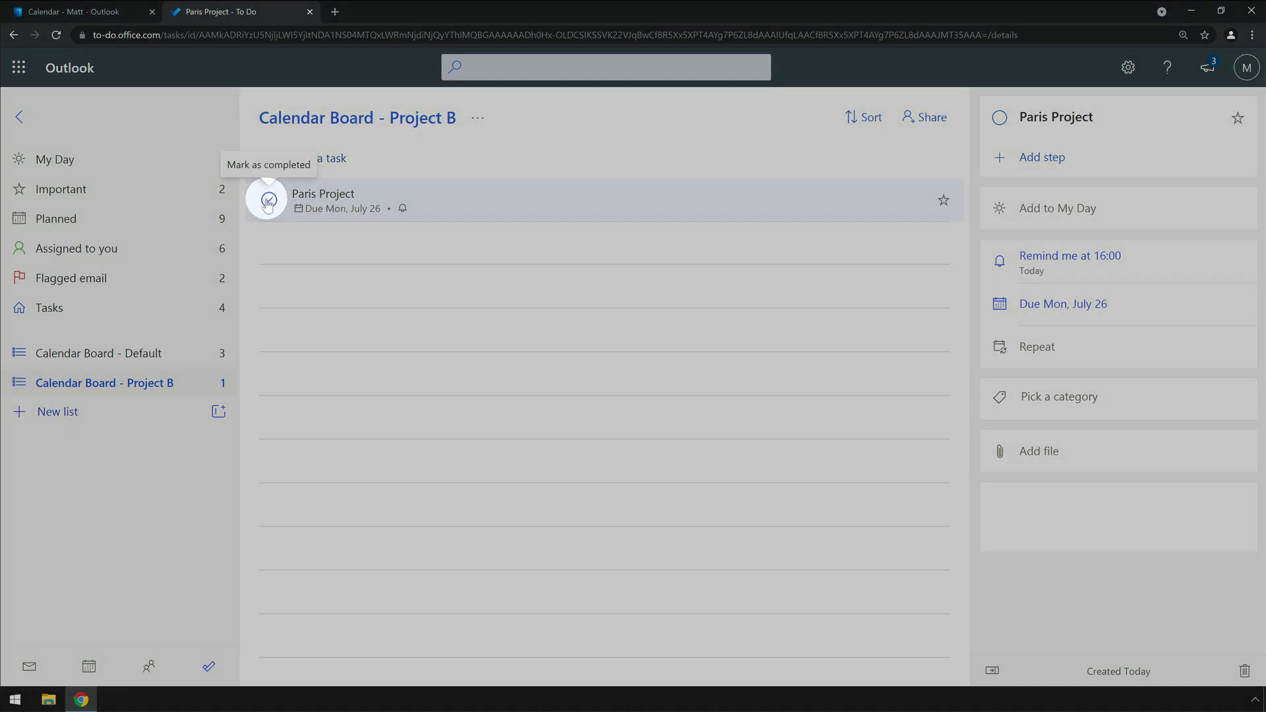
# Mark the Paris Project task as completed and check the Paris Project collection's status on the Outlook board
pyautogui.click(267, 203)
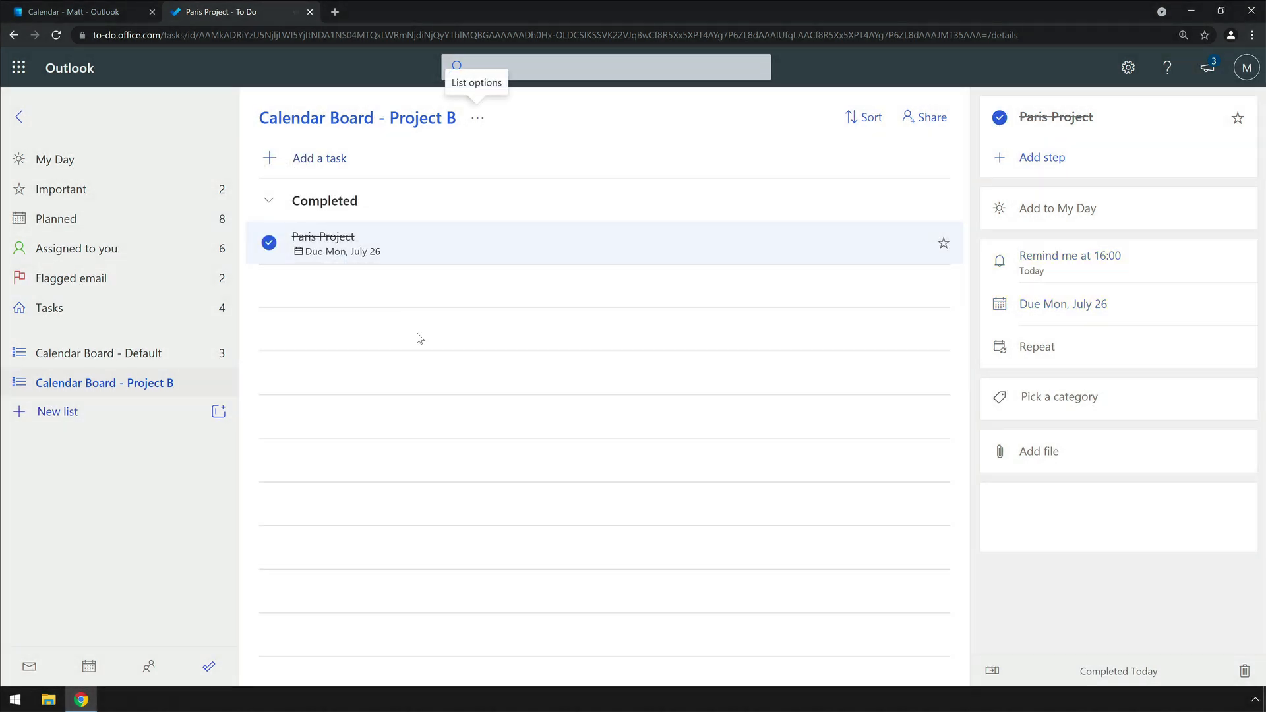
pyautogui.click(105, 13)
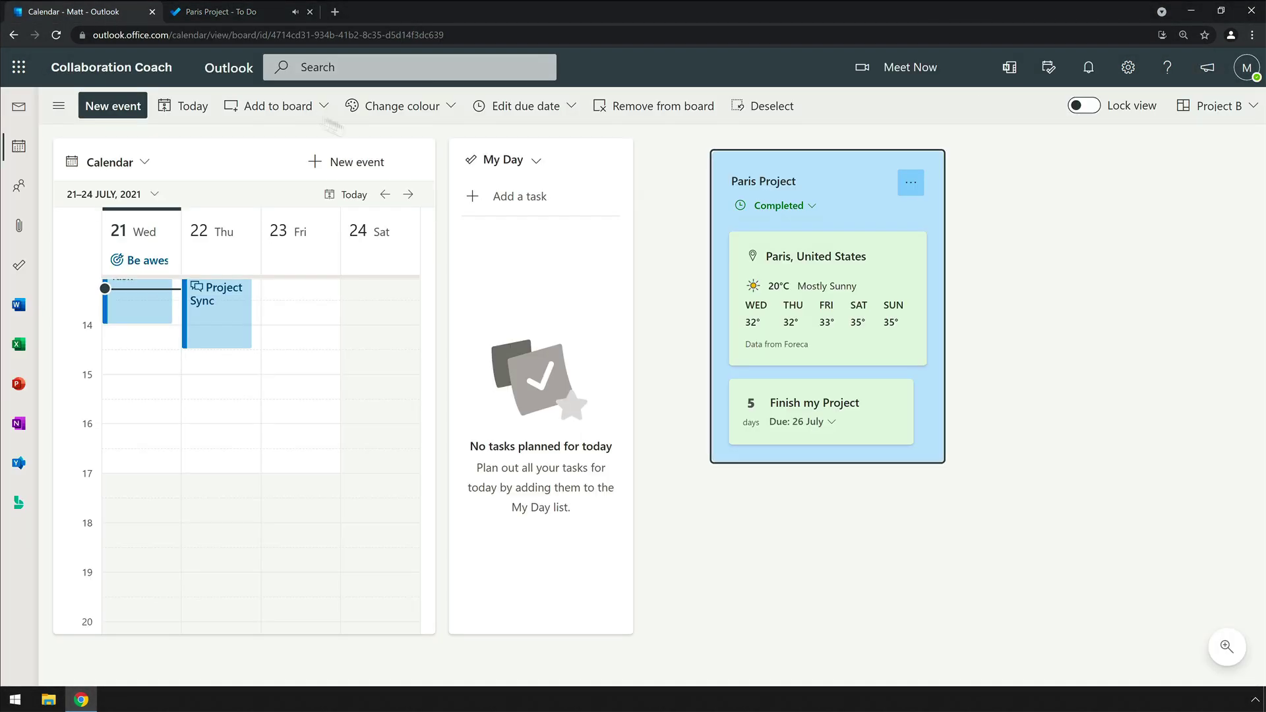